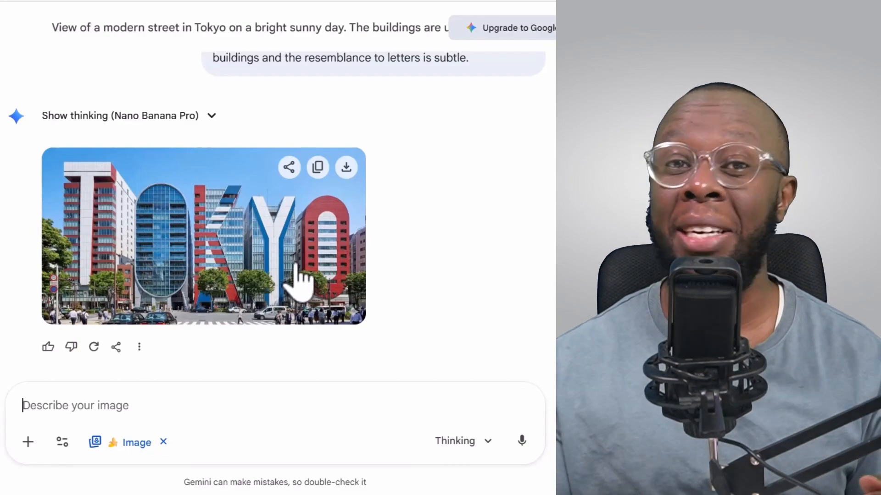
click(222, 261)
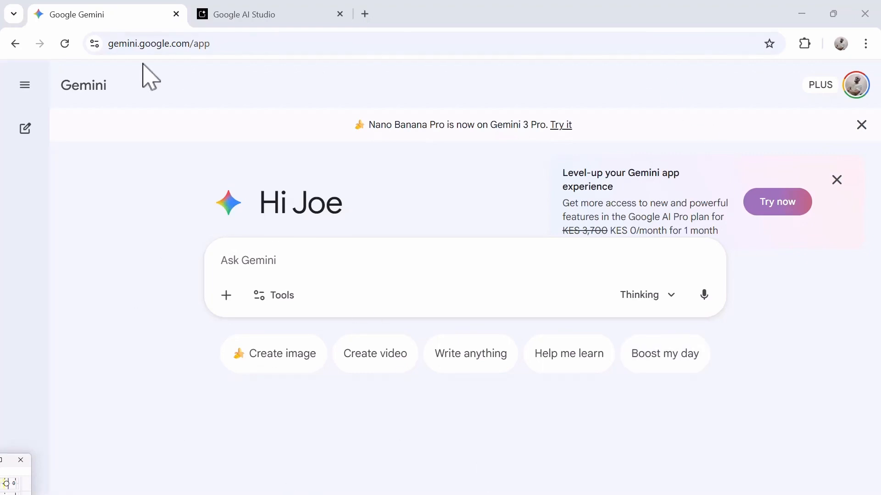
Step: View the Google AI Studio home page, return to Gemini, and check its web address and the signed-in account menu
key(ctrl+Tab)
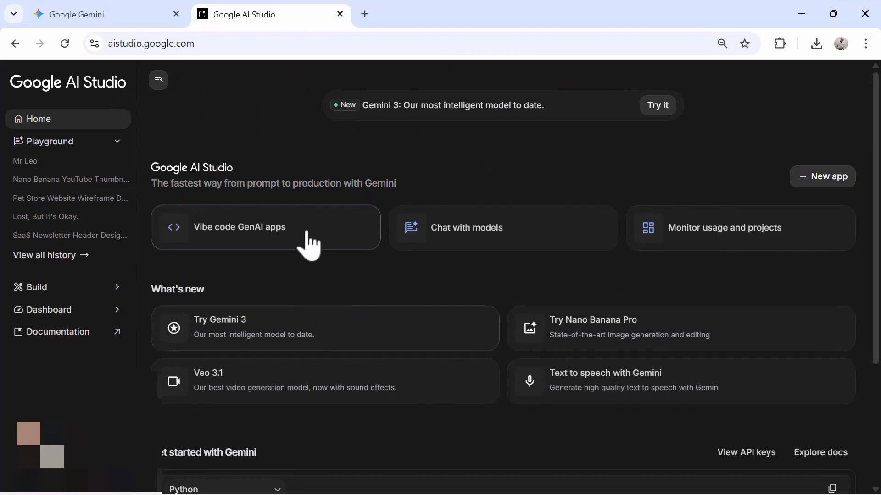
click(112, 16)
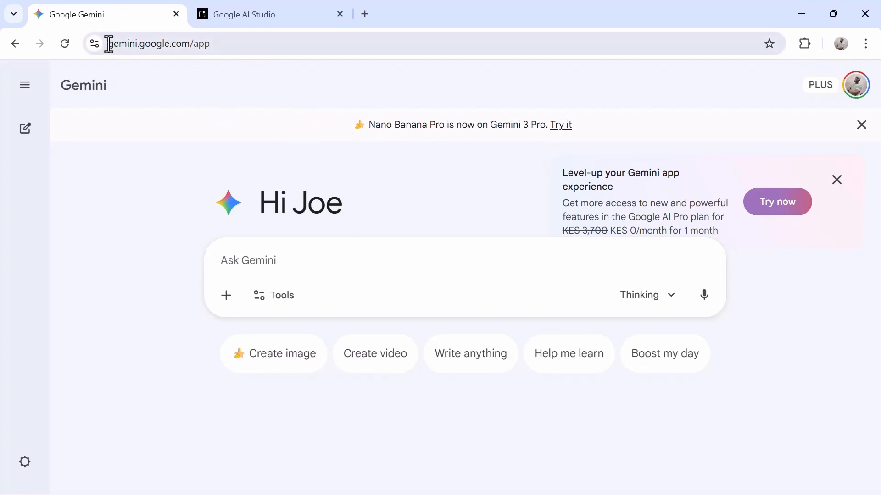
drag(109, 44, 193, 39)
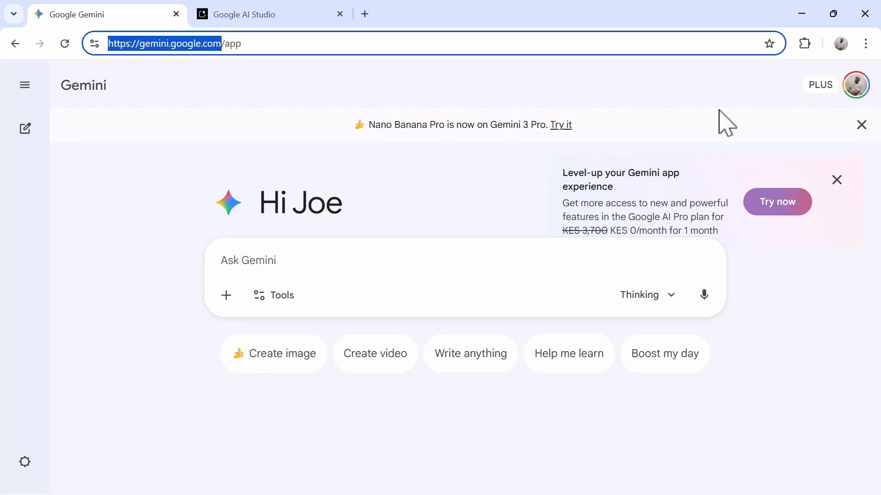
click(859, 88)
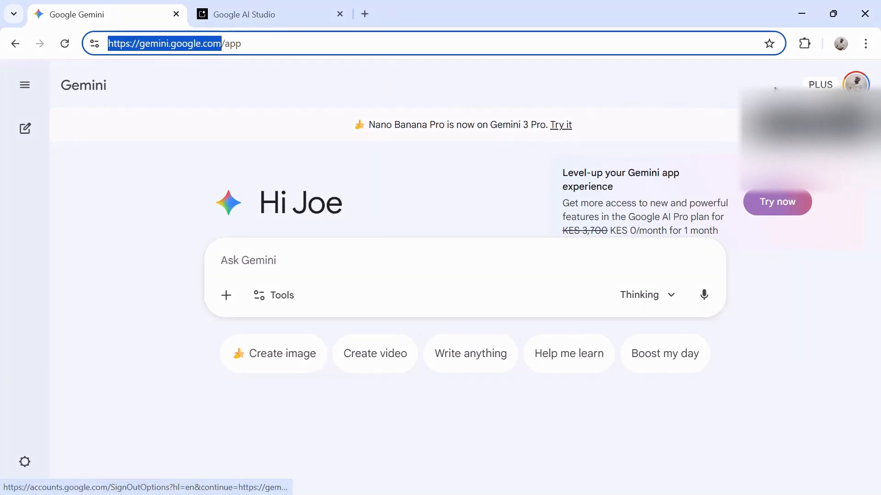
click(849, 201)
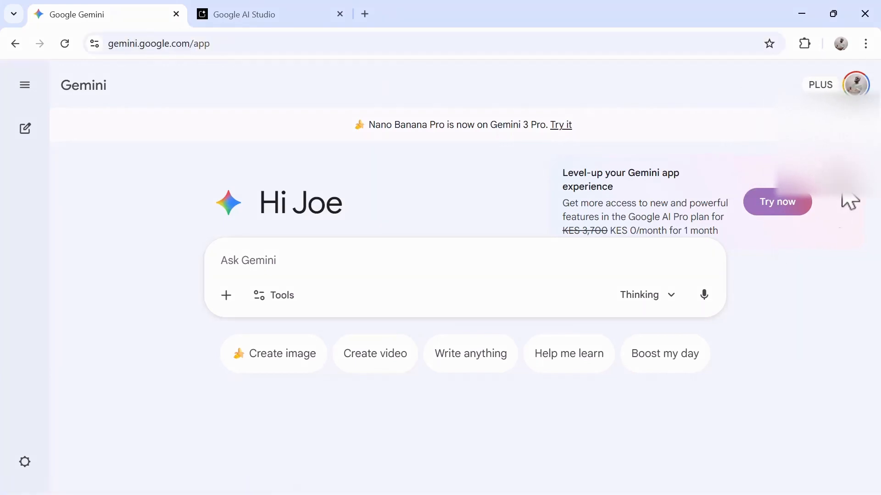
Step: In Sublime Text, copy the prompt "Music visualized as colorful smoke tendrils dancing in synchronized patterns, black background" from the Nano Banana Prompts file
click(275, 362)
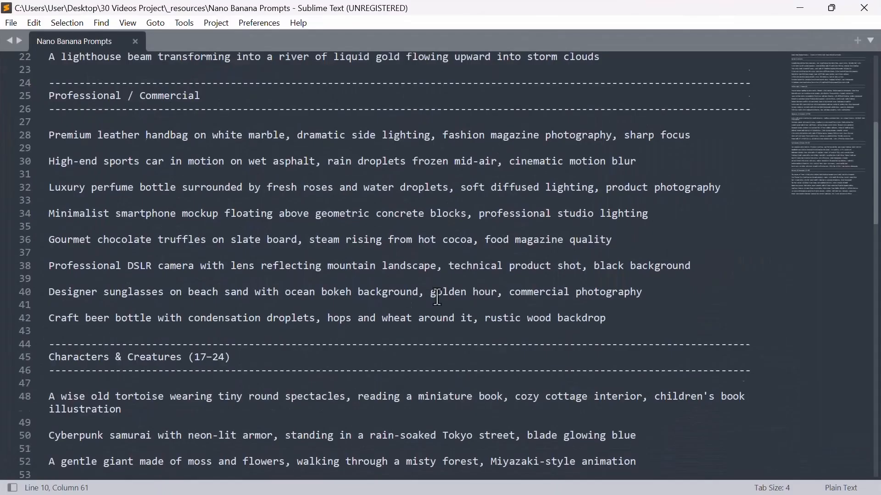
scroll(413, 321, down, 20)
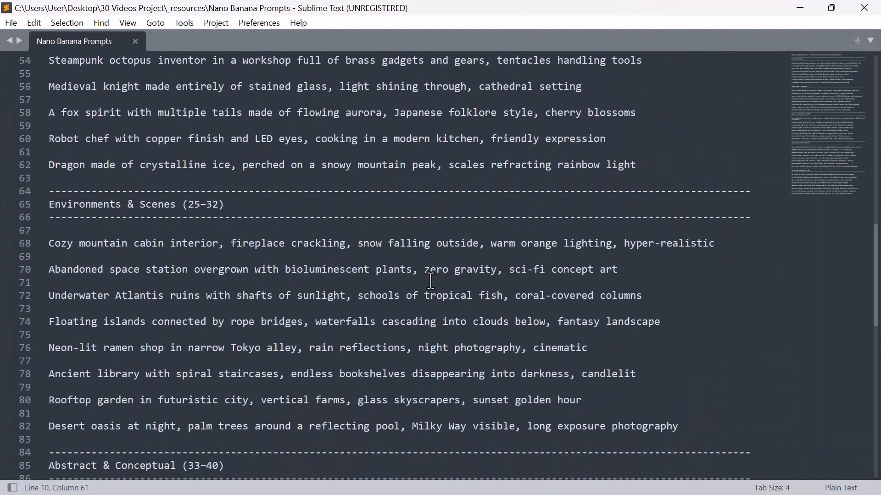
drag(628, 198, 54, 202)
key(ctrl+c)
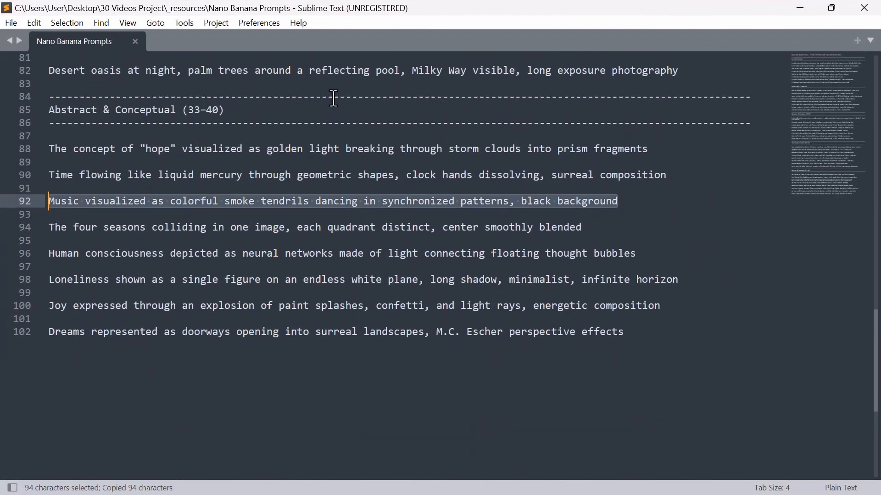
Step: Switch to Gemini and submit the copied prompt as an image request using the Thinking with 3 Pro model
click(801, 8)
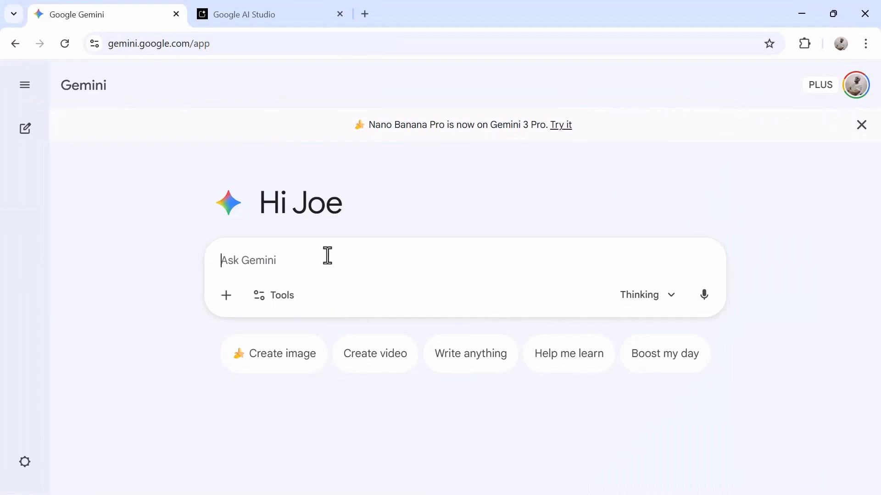
key(ctrl+v)
click(281, 362)
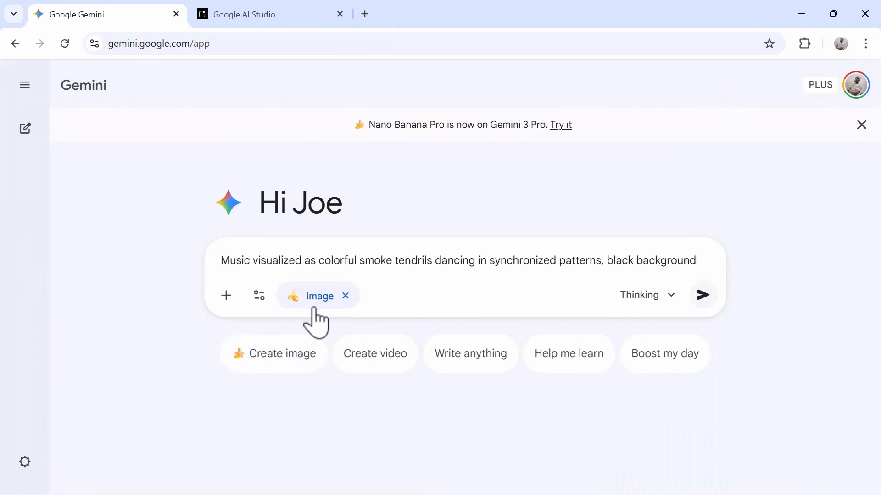
click(664, 302)
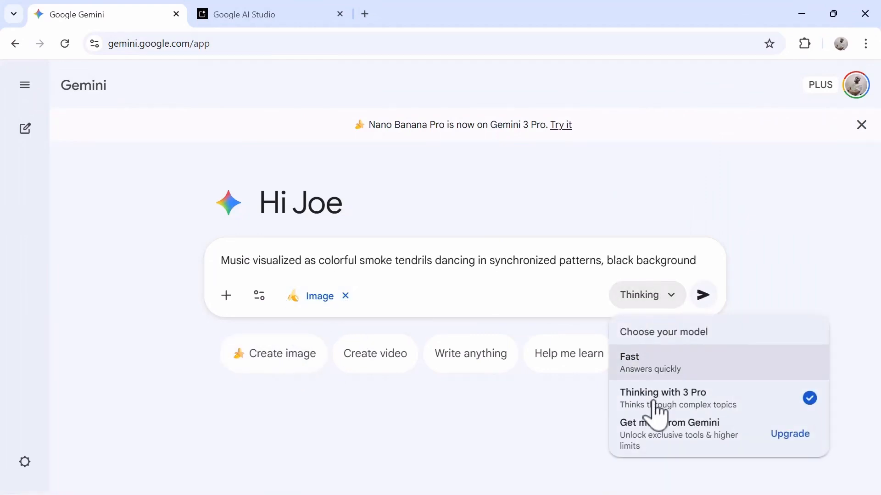
click(707, 405)
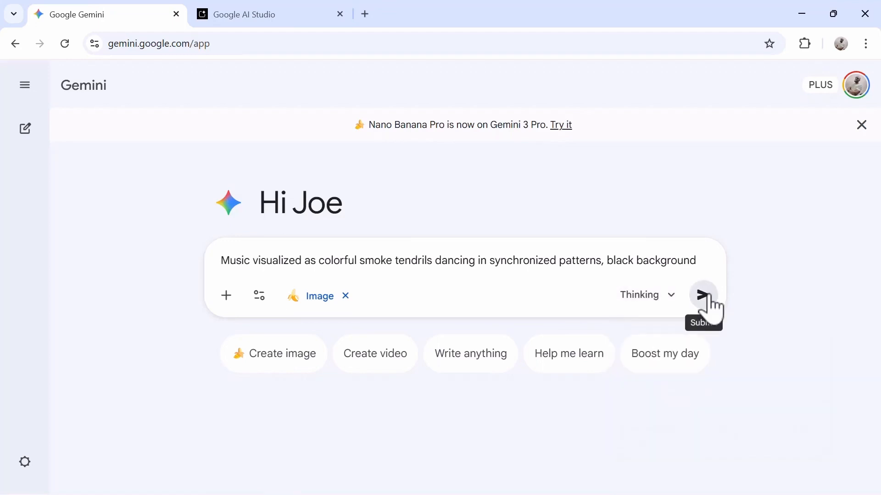
click(704, 295)
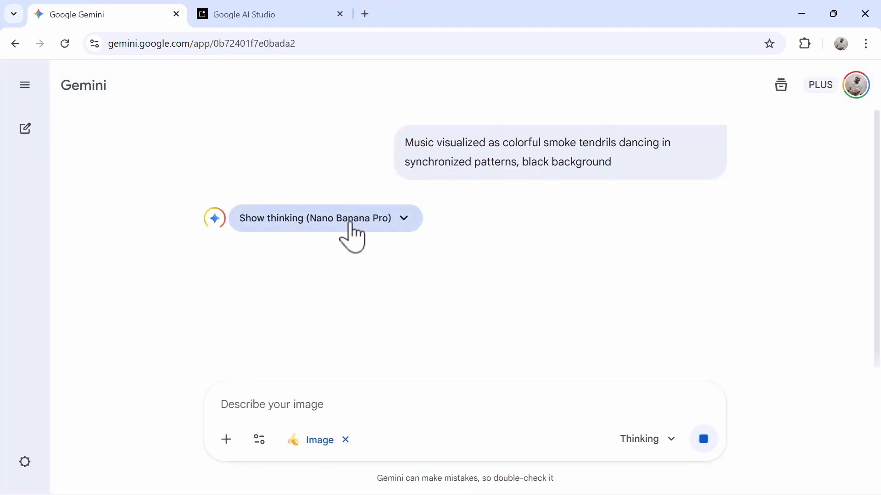
Step: Expand the Nano Banana Pro thinking and read through its reasoning down to the generated image
click(353, 225)
scroll(344, 216, down, 5)
scroll(317, 222, down, 8)
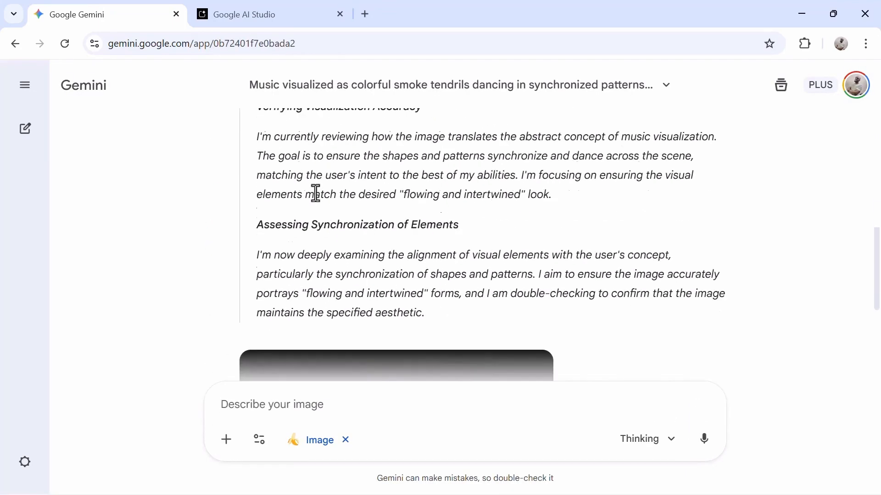
scroll(340, 164, up, 4)
scroll(340, 164, up, 3)
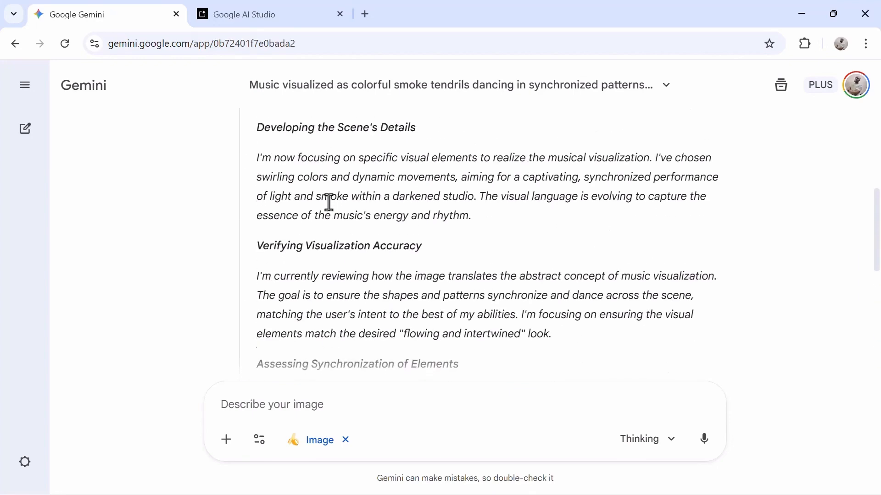
scroll(326, 197, down, 7)
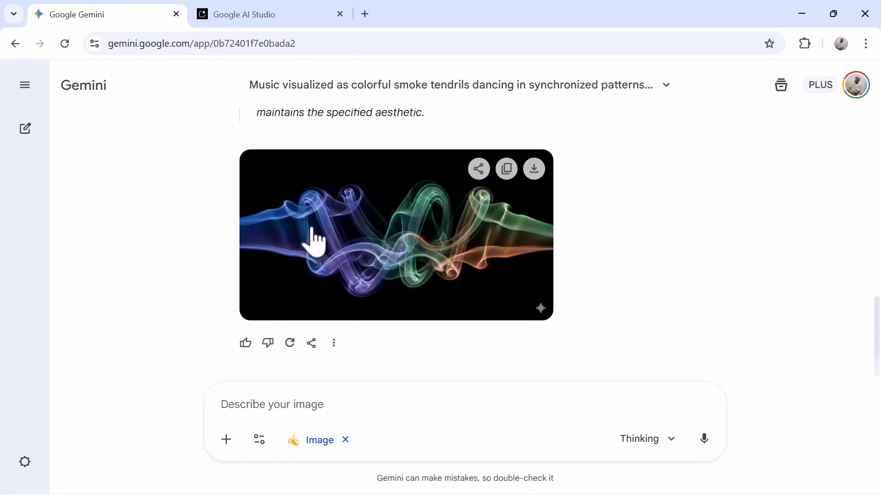
Step: Open the generated smoke image in the large view and download it
click(341, 233)
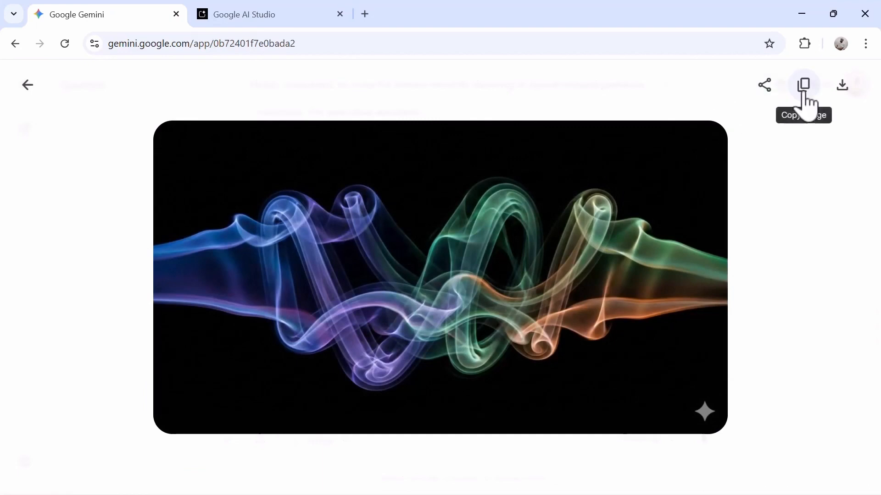
click(843, 86)
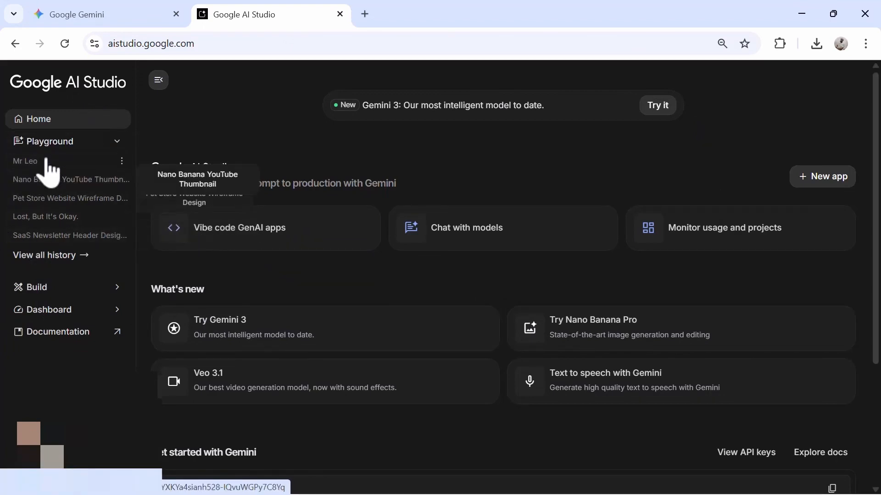
Step: In Google AI Studio, collapse the Playground history and the navigation sidebar, and open Nano Banana Pro
click(116, 143)
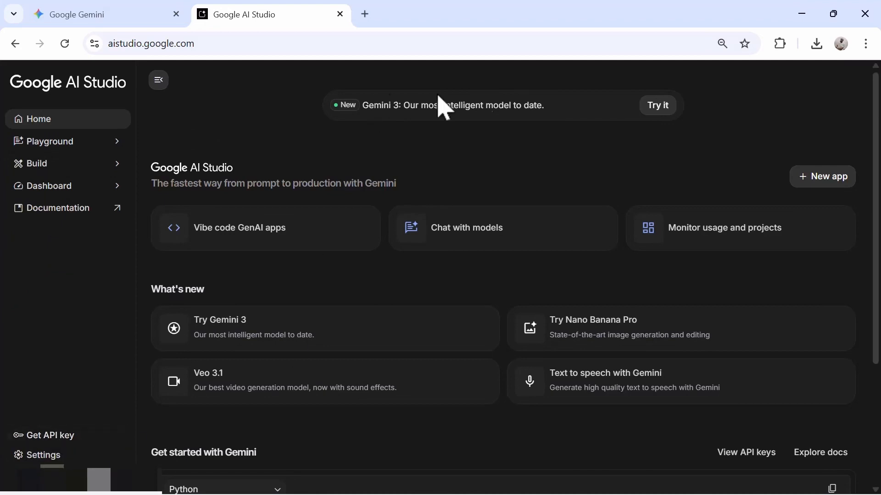
click(159, 81)
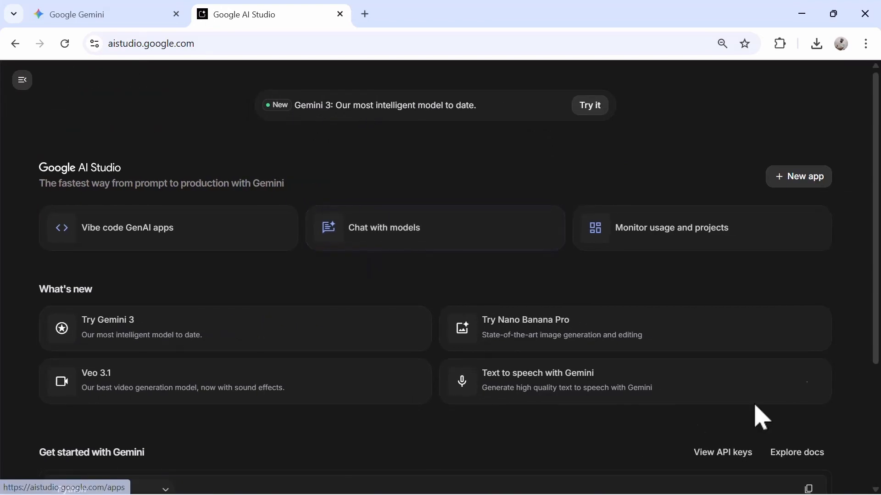
scroll(301, 310, down, 3)
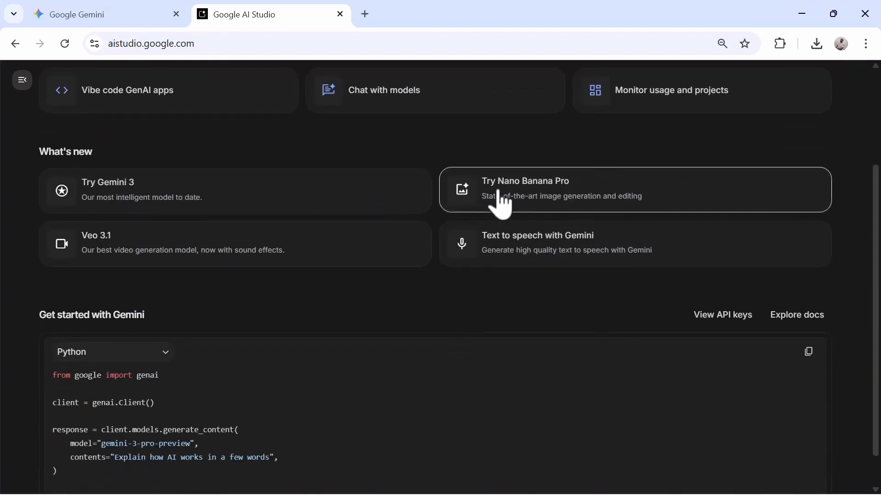
click(553, 195)
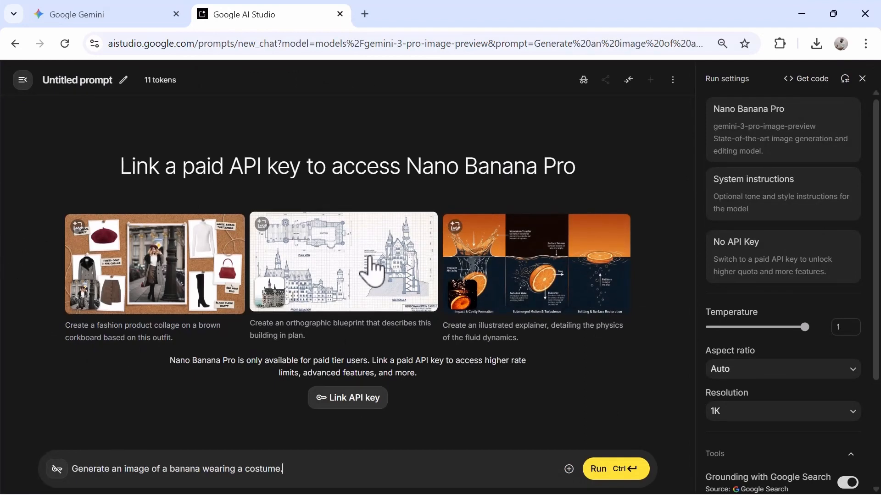
Step: Rename the untitled prompt as "Nano Banana Tutorial" and save it
click(124, 81)
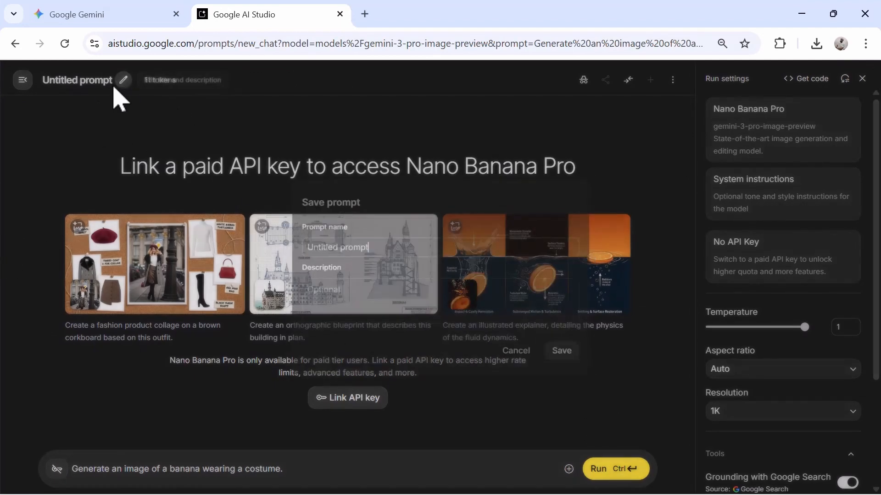
drag(379, 244, 304, 250)
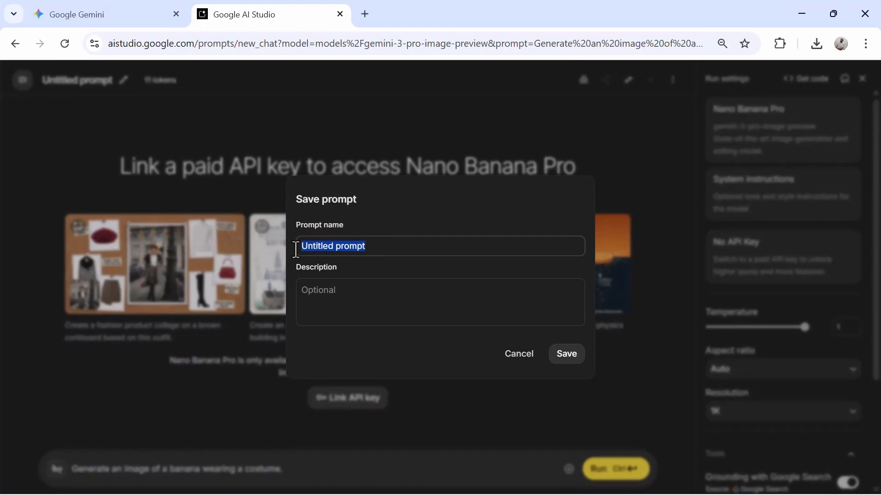
text(Nano Banana Tutorial)
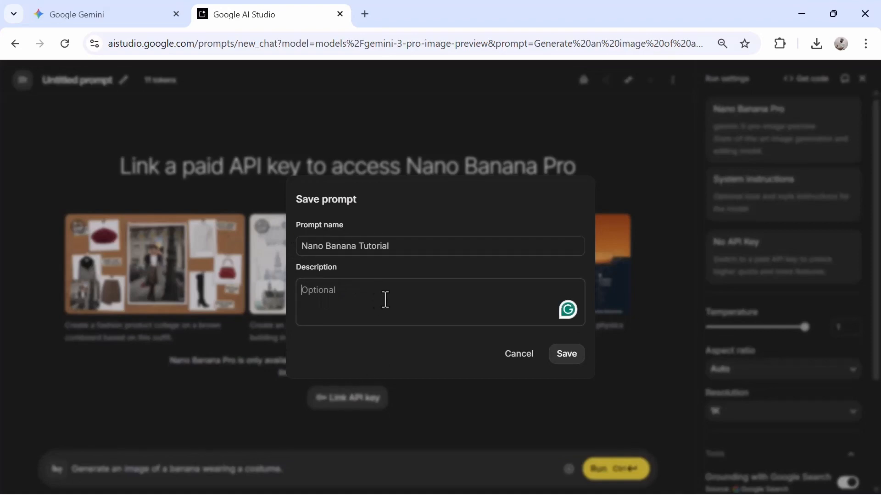
click(568, 354)
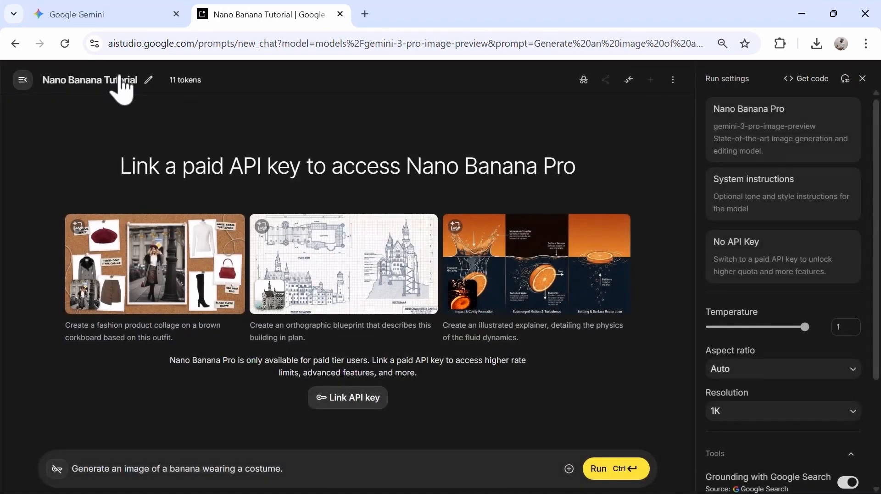
Step: Look at the prompt's token count, the side-by-side compare mode and the additional prompt actions, returning to the single chat view
mouse_move(190, 85)
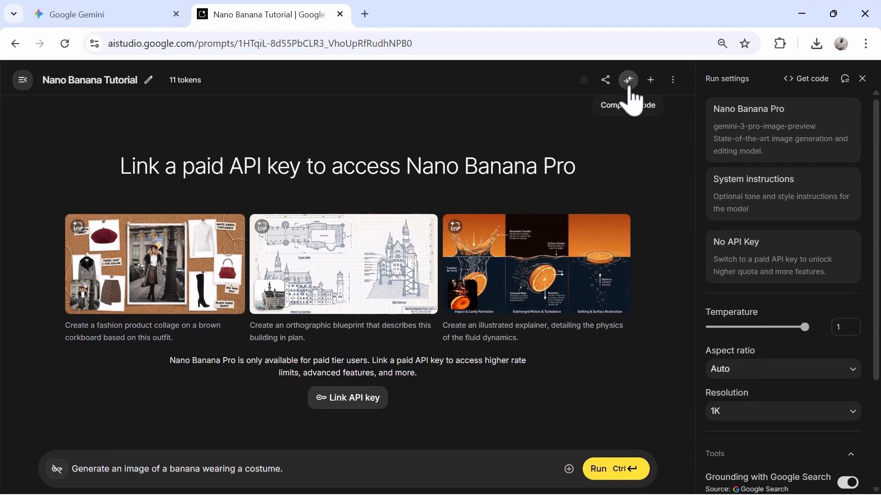
click(628, 81)
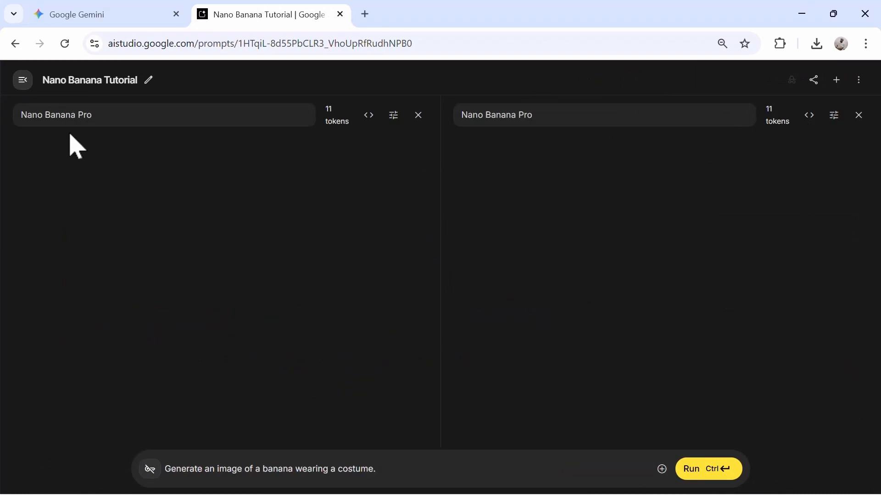
click(394, 115)
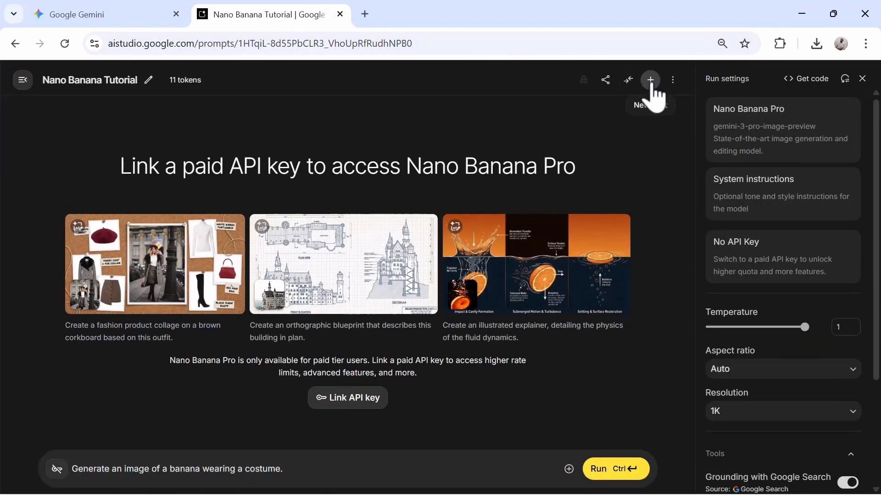
click(673, 80)
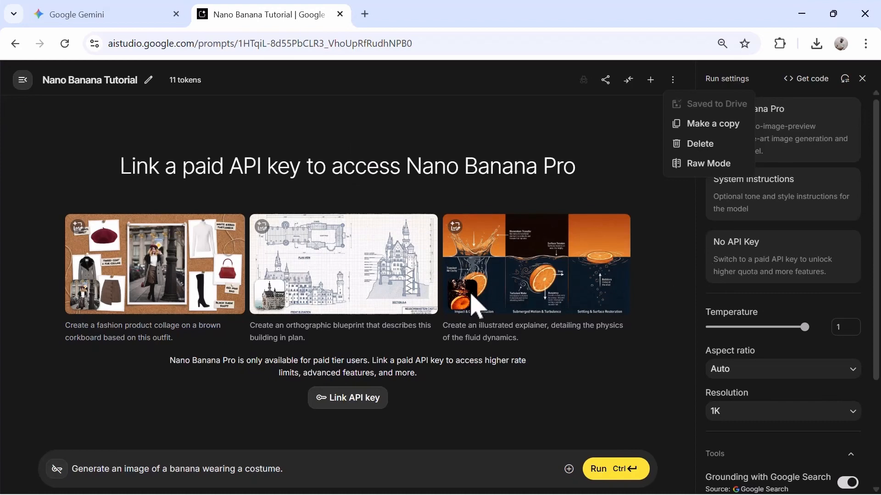
click(475, 306)
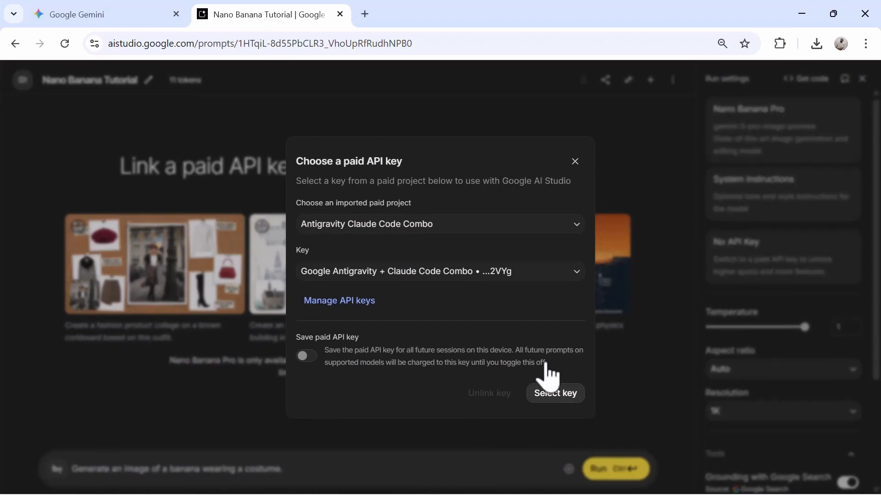
Step: Choose the Nano Banana Tutorial project for the paid API key and open the API key management page
click(392, 227)
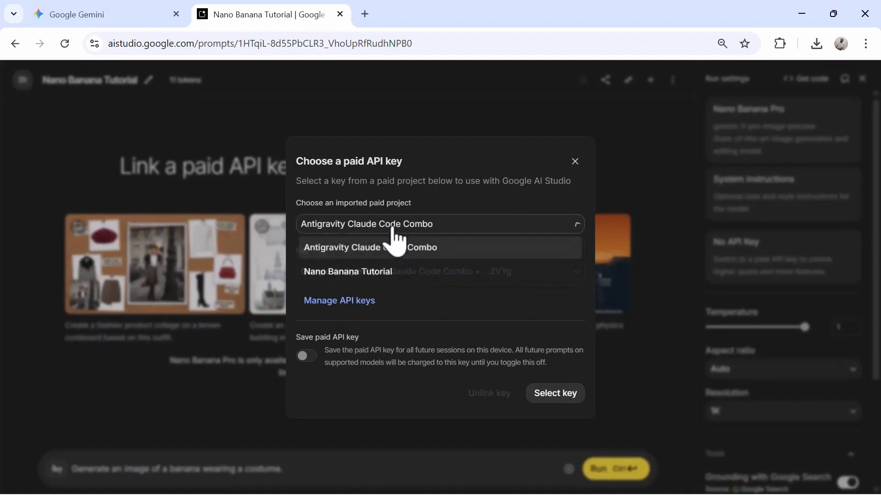
click(388, 271)
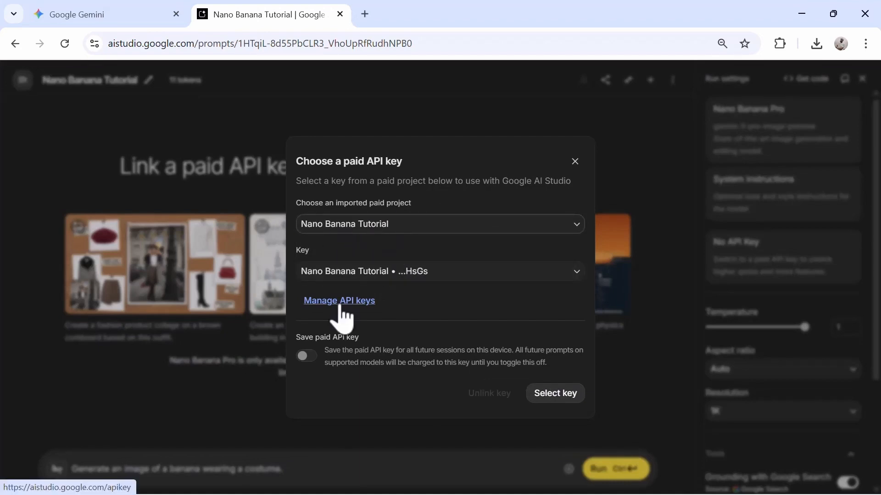
click(340, 305)
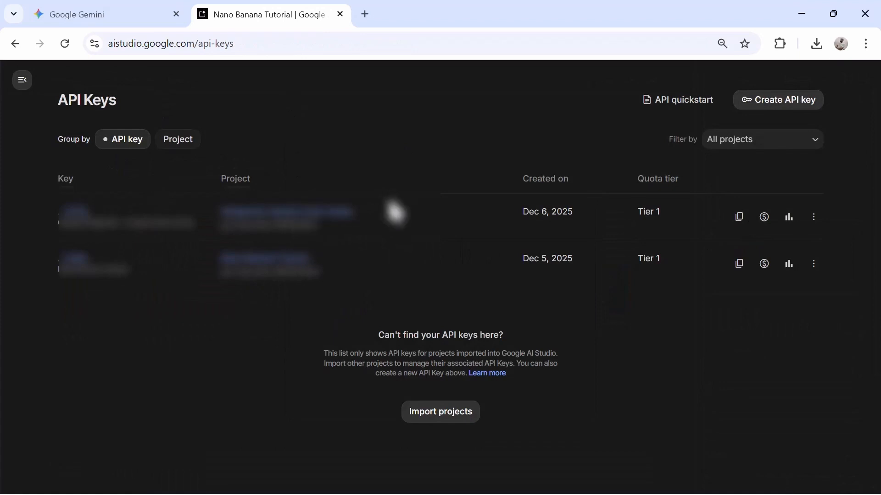
Step: Create an API key named "Nano Banana Testing" in the Nano Banana Tutorial project
click(787, 104)
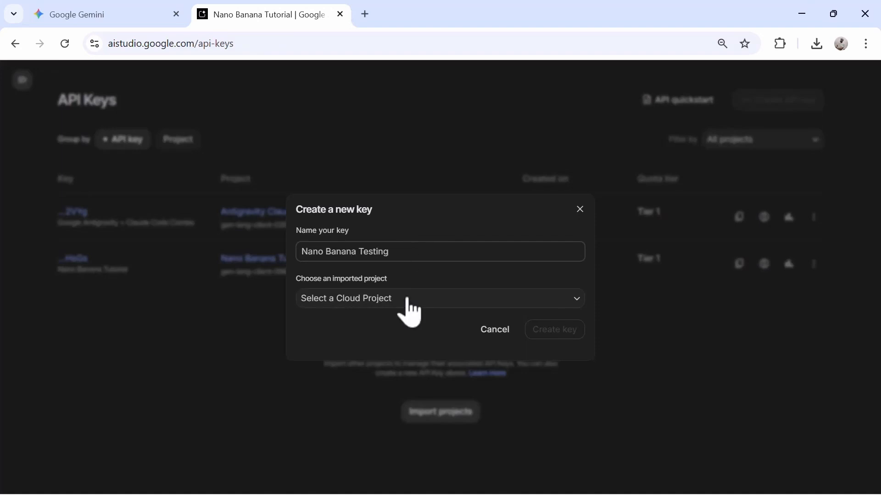
click(406, 299)
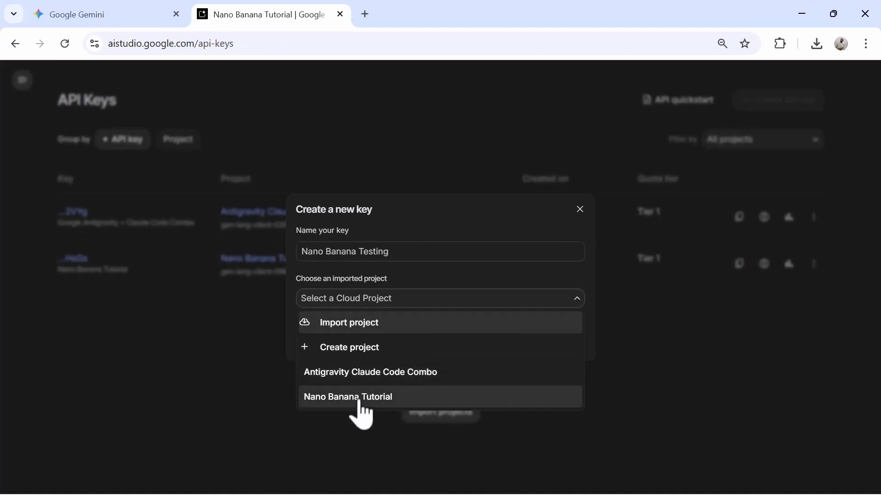
click(359, 400)
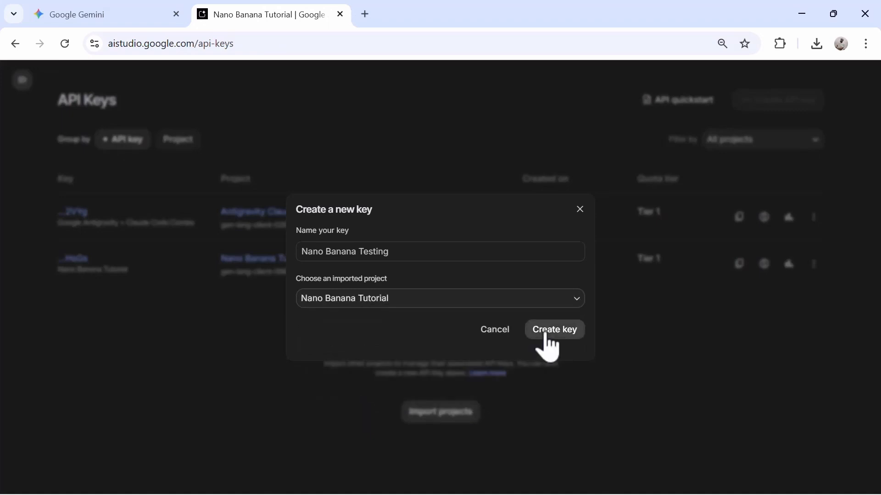
click(548, 331)
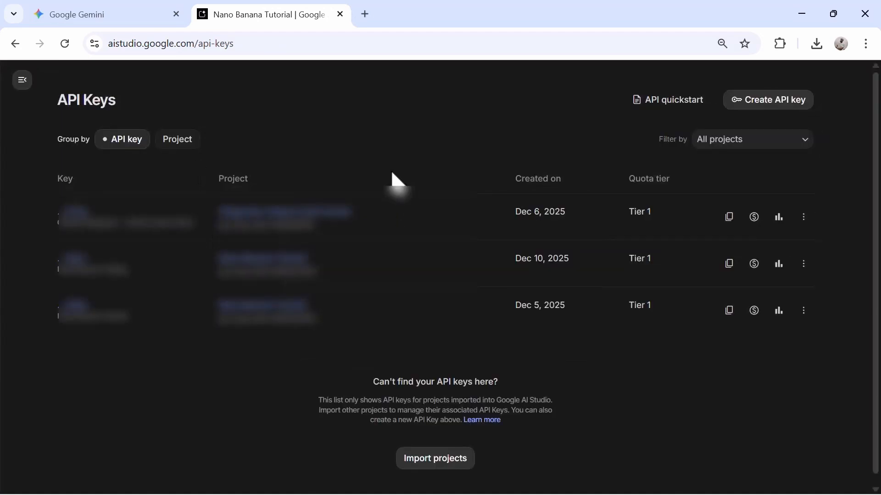
Step: Return from the API keys page to the Playground, collapse the navigation sidebar and look at the prompt box and its attachment options
click(22, 80)
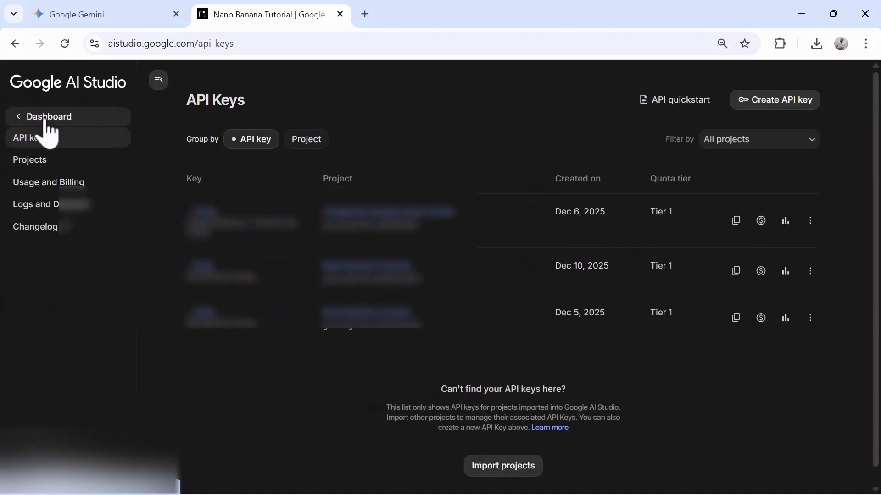
click(45, 120)
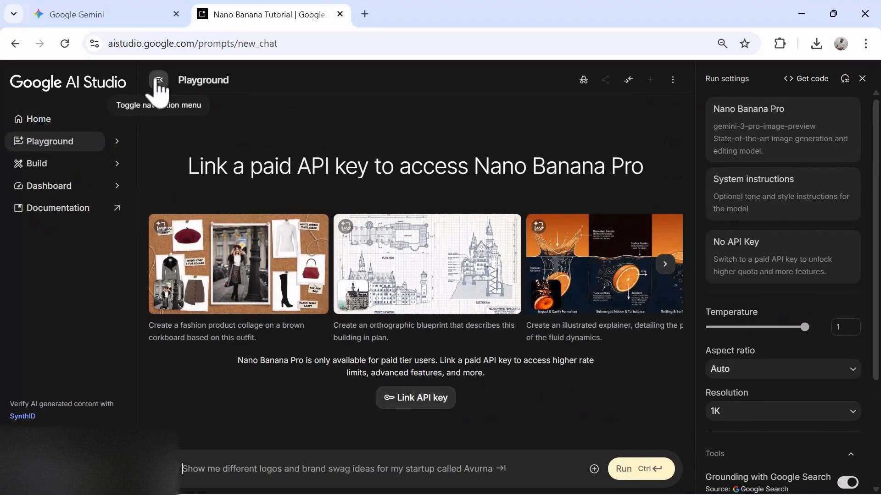
click(157, 81)
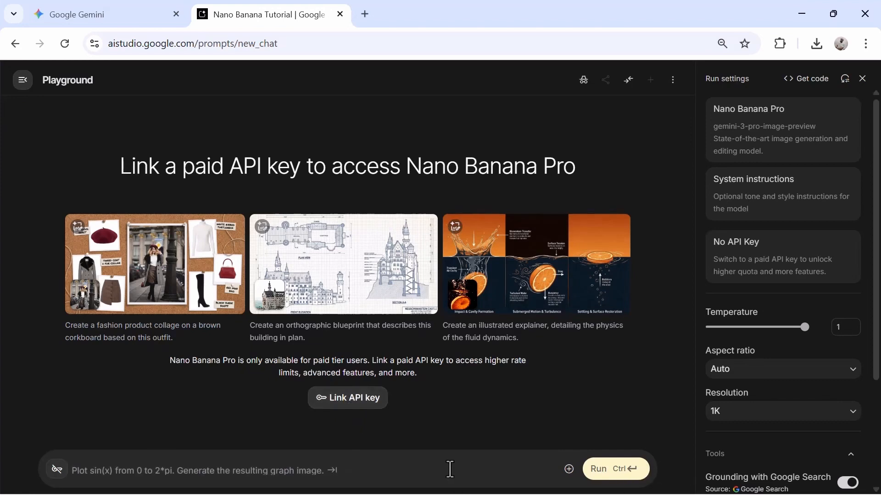
click(434, 468)
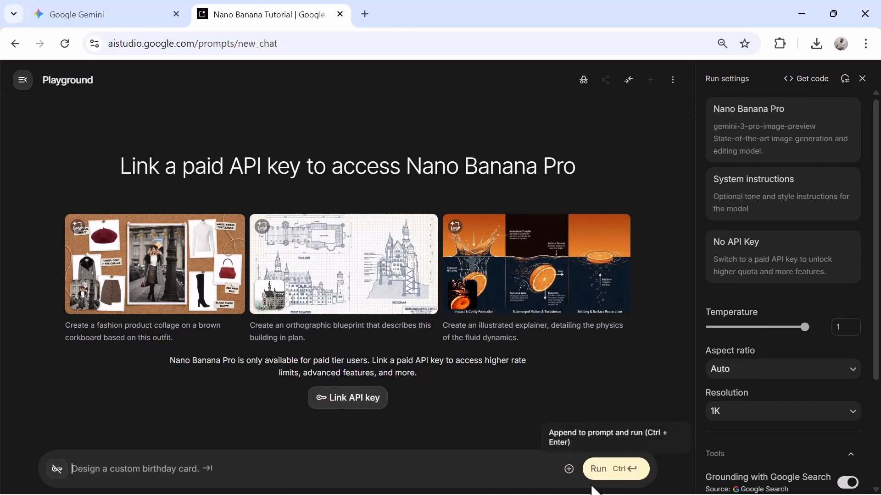
click(569, 472)
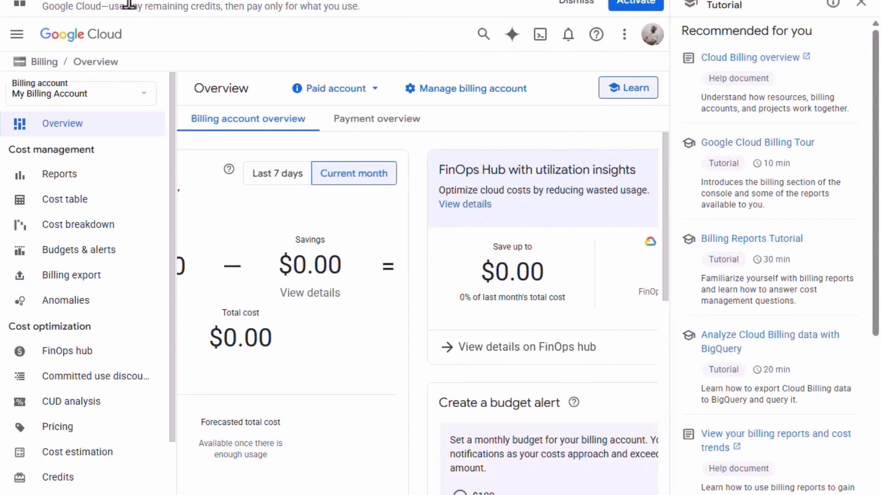
Step: In Google Cloud Billing, read the free-trial upgrade notice and activate the full billing account
drag(129, 4, 350, 8)
click(377, 6)
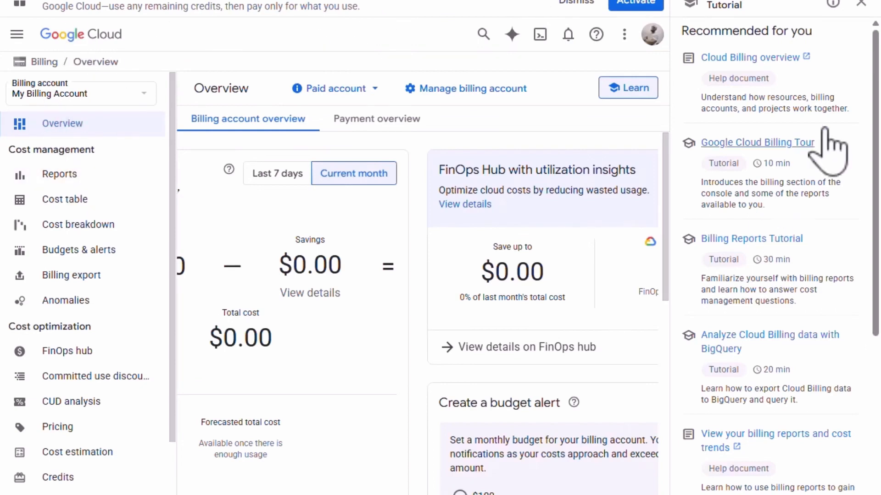
click(619, 6)
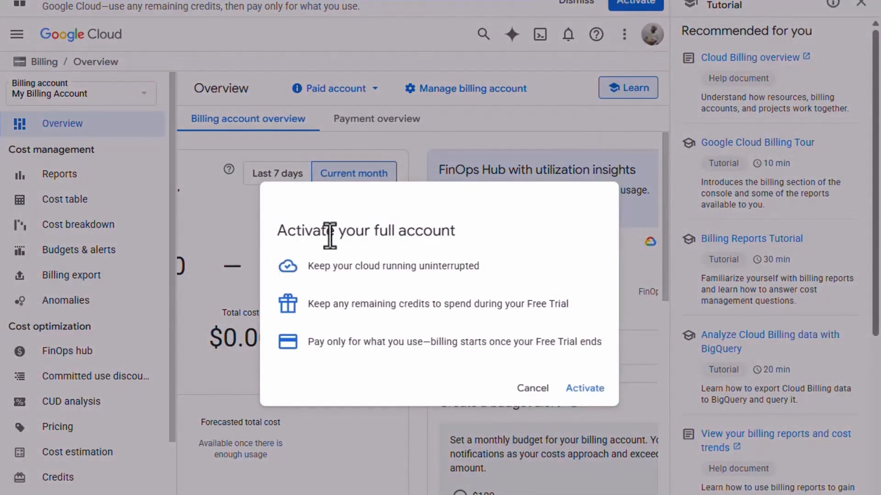
drag(308, 267, 381, 275)
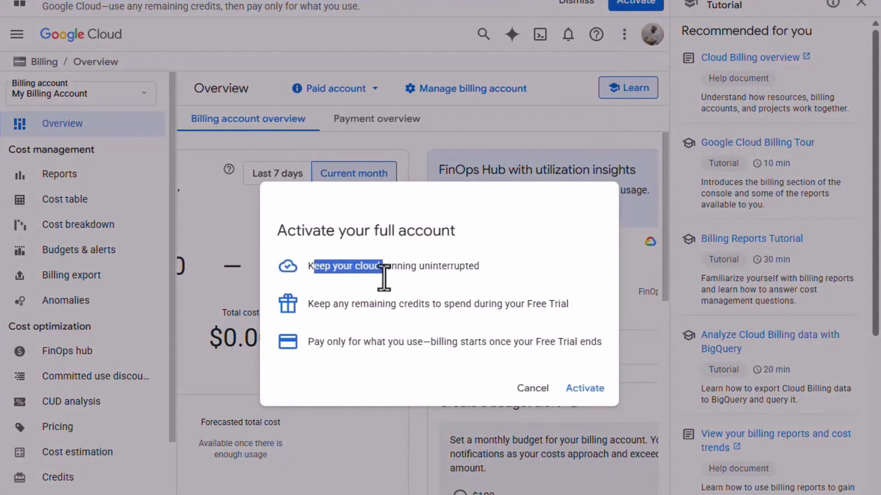
drag(340, 341, 405, 341)
click(592, 390)
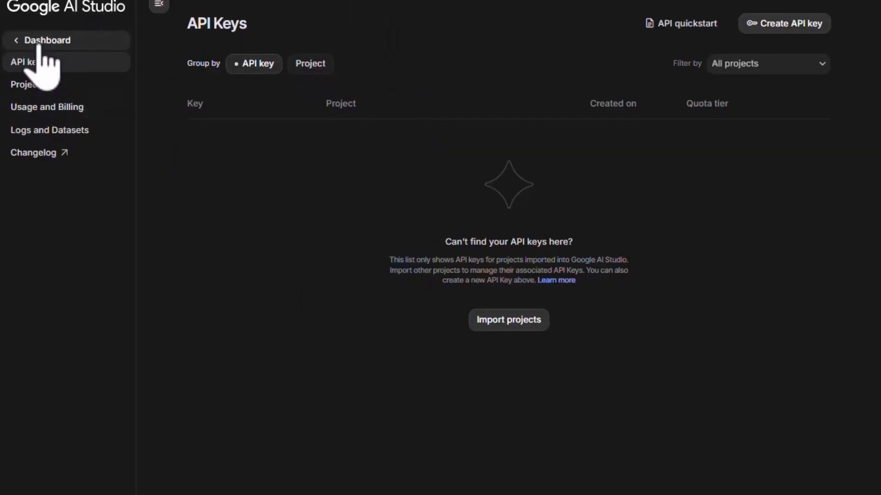
Step: In Google AI Studio, start linking a paid API key for the Nano Banana Tutorial project and open the API key management page
click(36, 40)
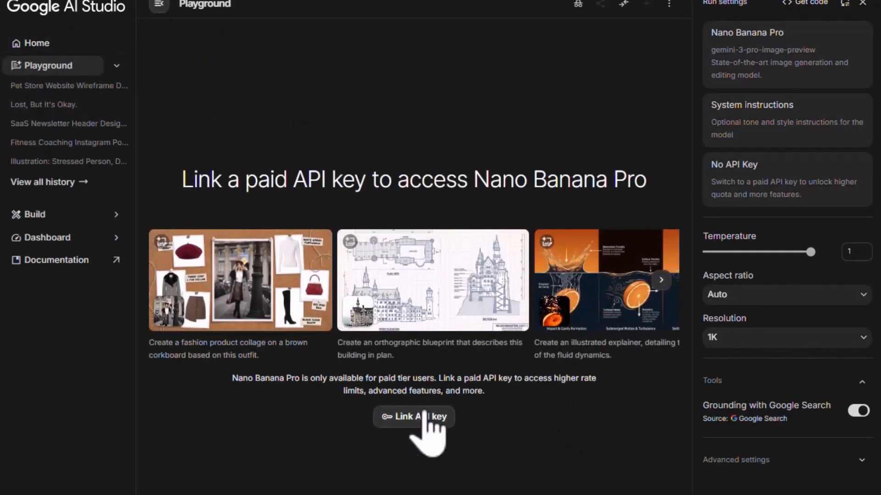
click(414, 418)
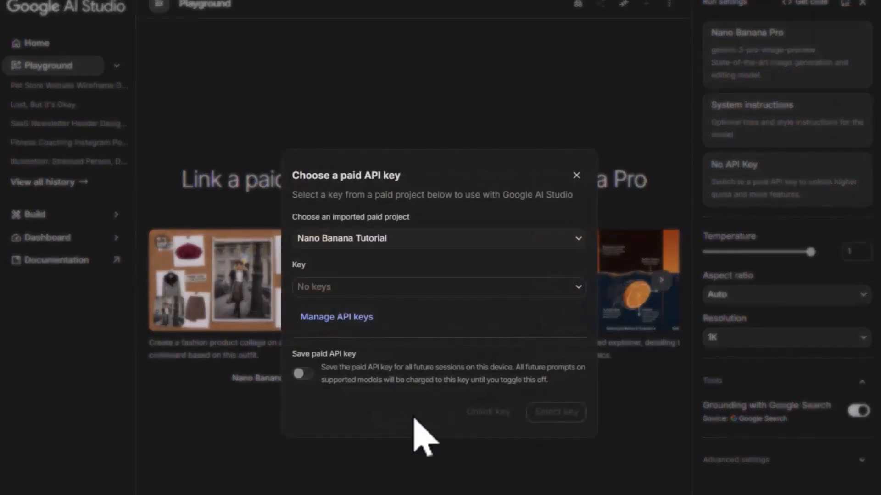
click(470, 243)
click(438, 264)
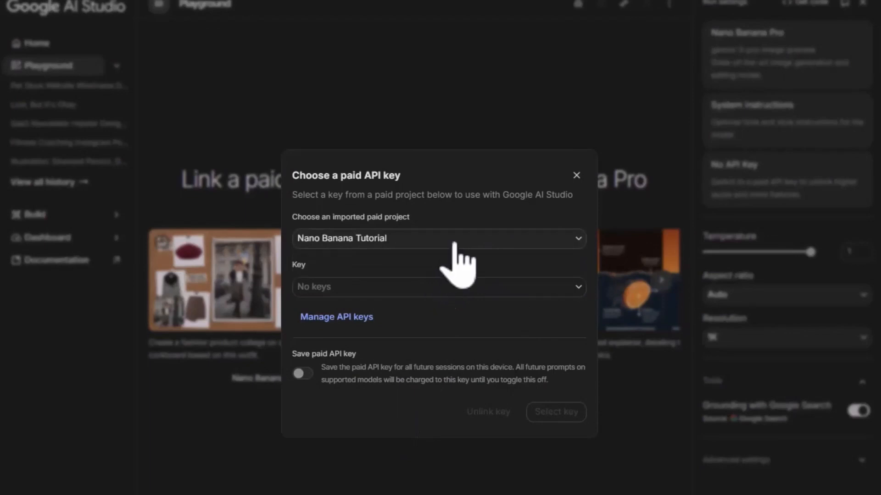
click(331, 321)
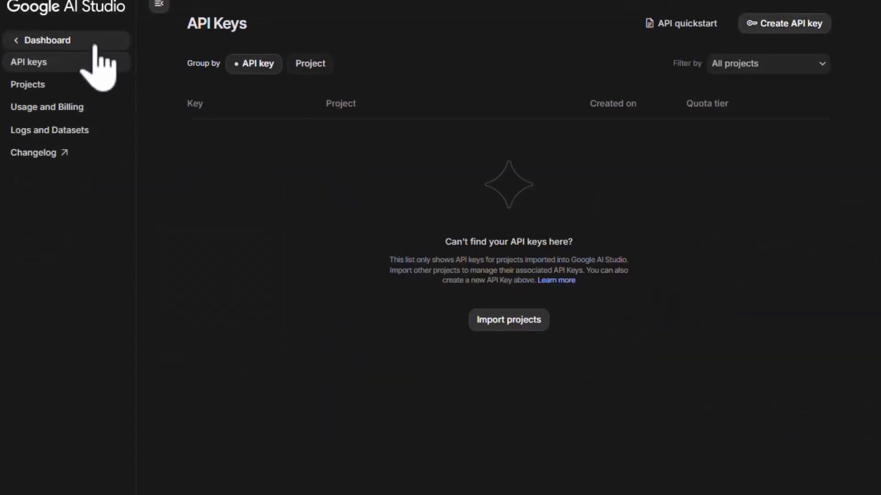
Step: Create an API key named "Nano Banana Tutorial" in the Nano Banana Tutorial project
click(796, 26)
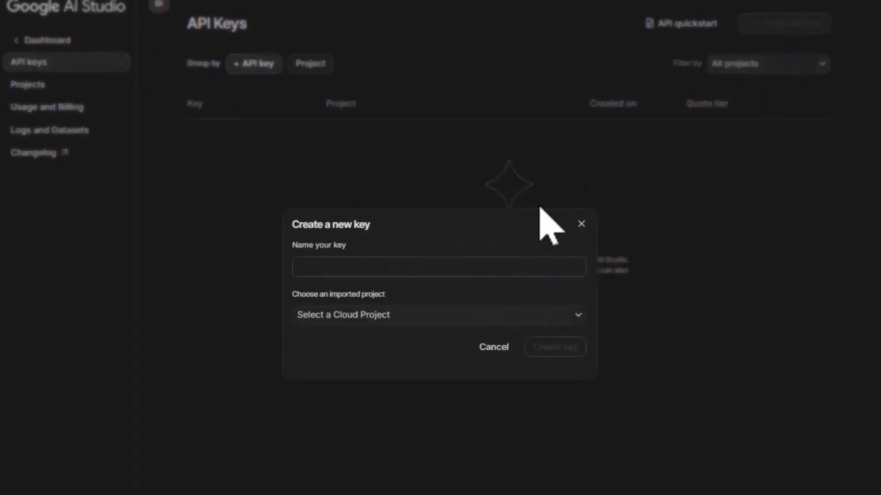
click(372, 270)
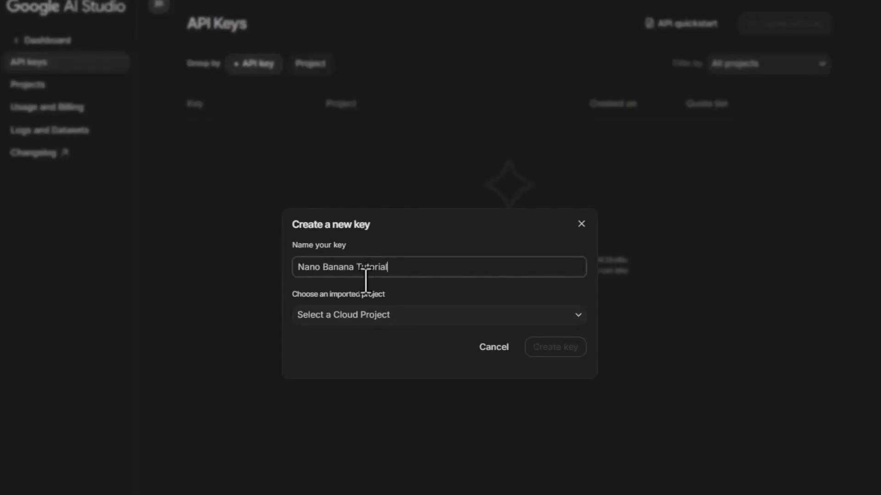
click(366, 315)
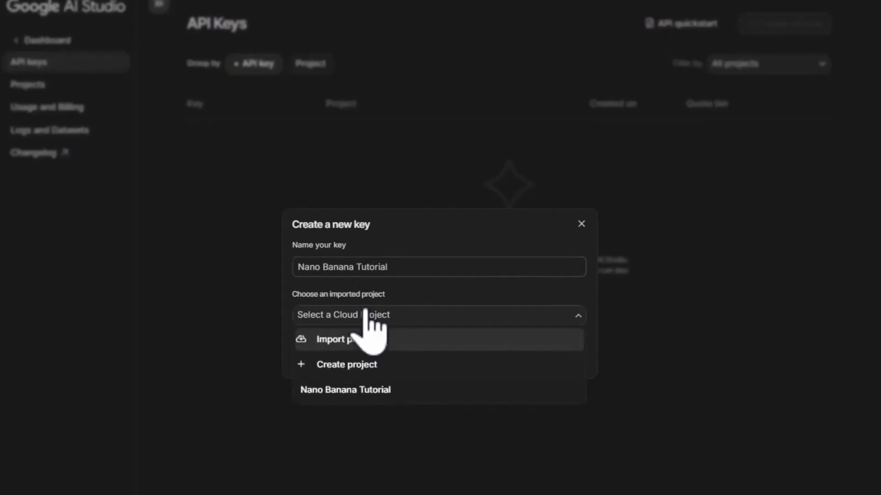
click(331, 390)
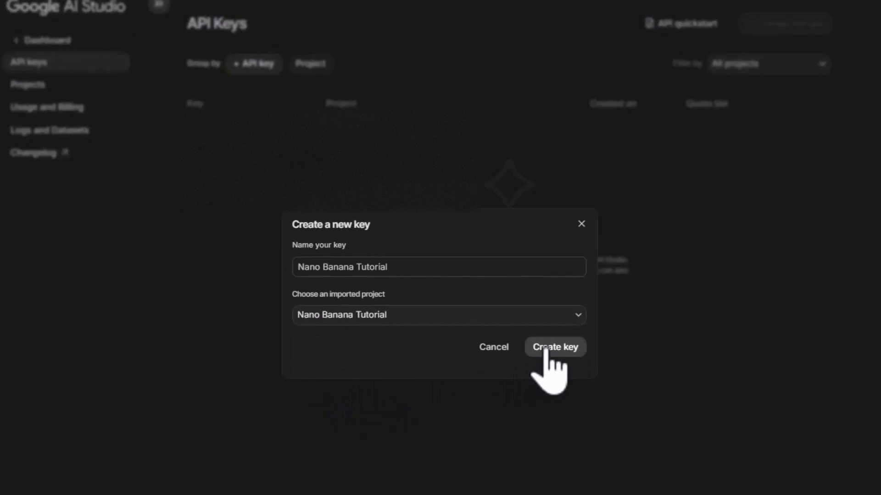
click(546, 348)
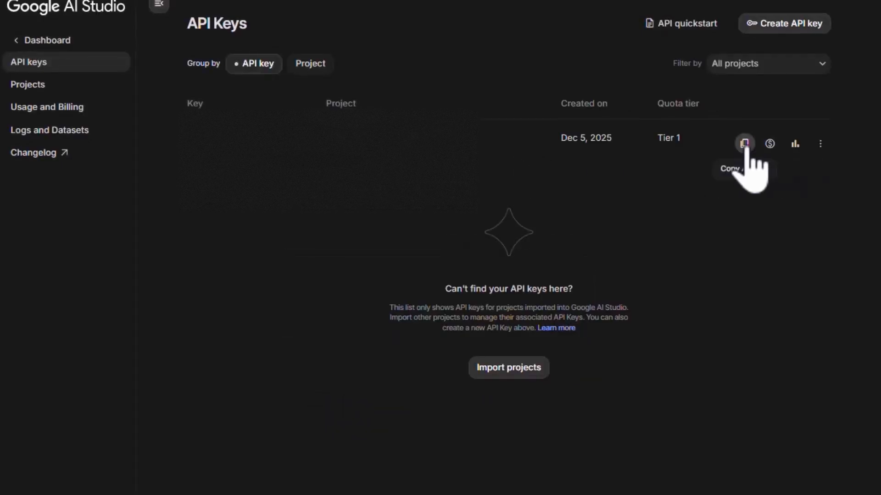
Step: Open Nano Banana Pro from the home page, link the Nano Banana Tutorial project's paid API key and highlight the charging notice
click(37, 40)
click(41, 43)
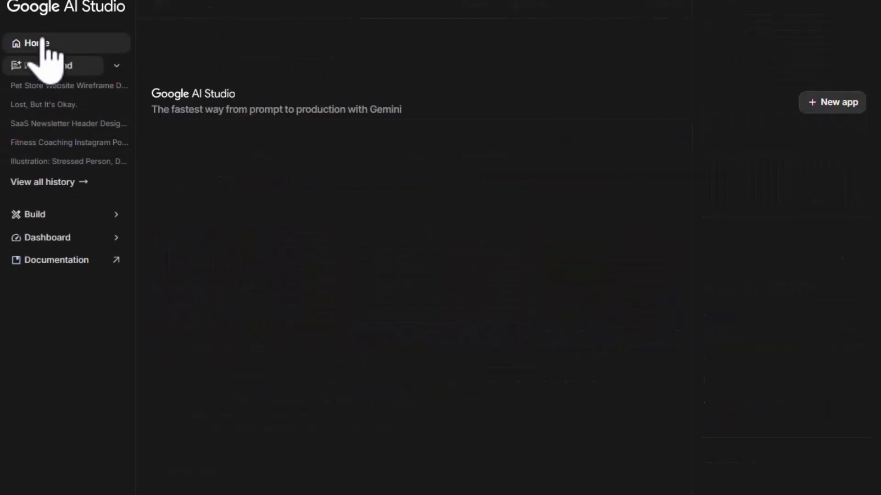
click(539, 256)
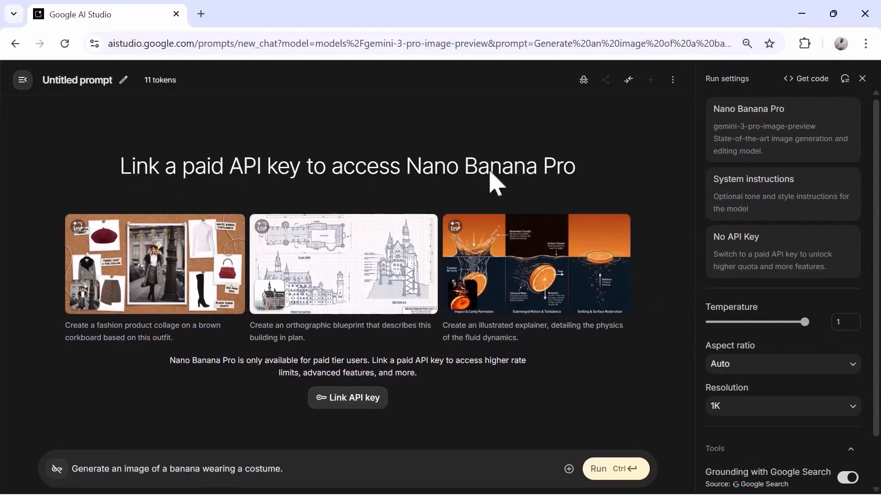
click(347, 399)
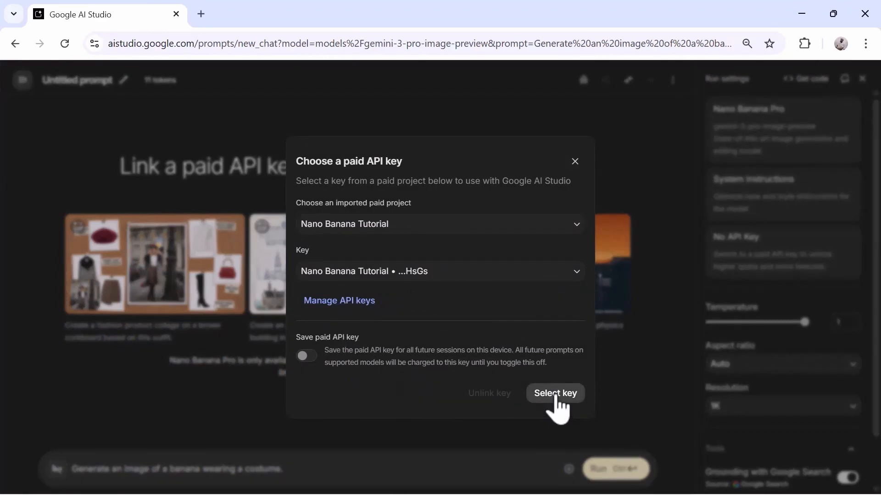
click(555, 394)
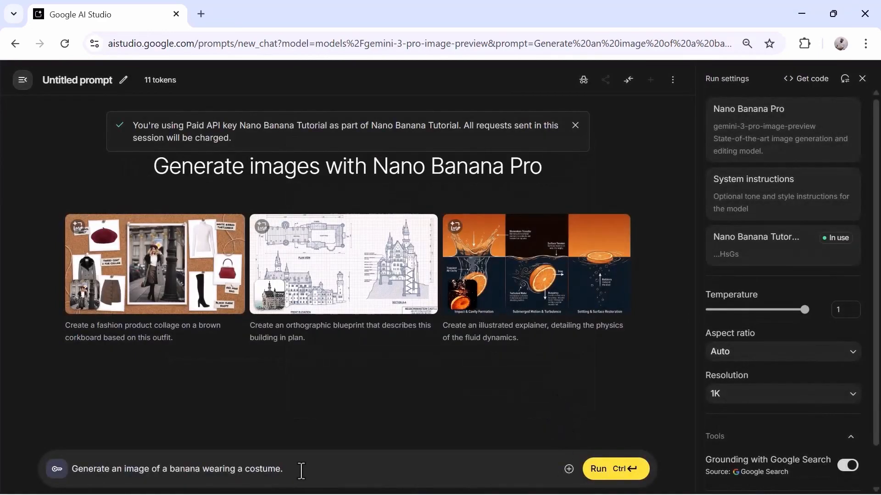
drag(232, 138, 134, 129)
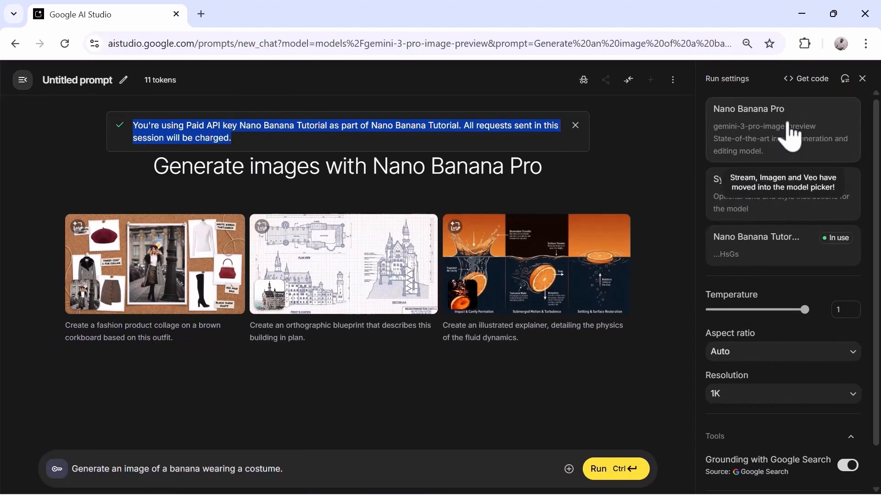
Step: Examine the featured models' descriptions and API pricing in the model selection, keeping Nano Banana Pro as the model
click(791, 154)
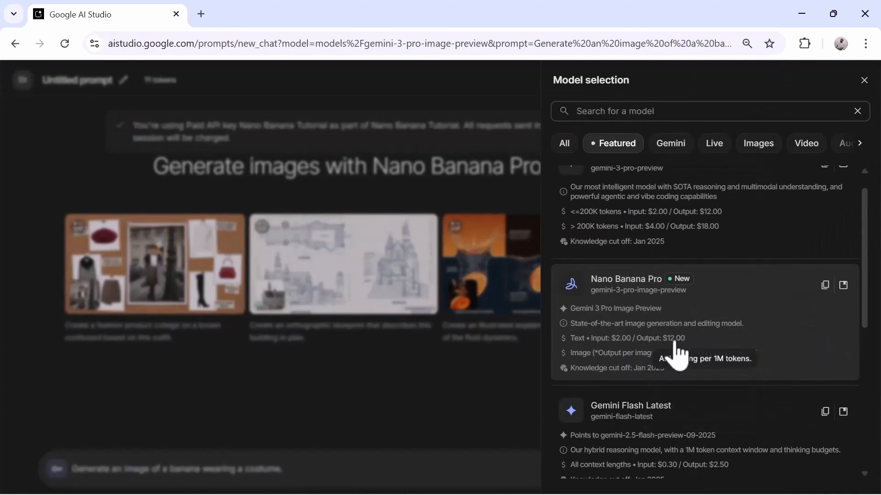
scroll(669, 389, down, 1)
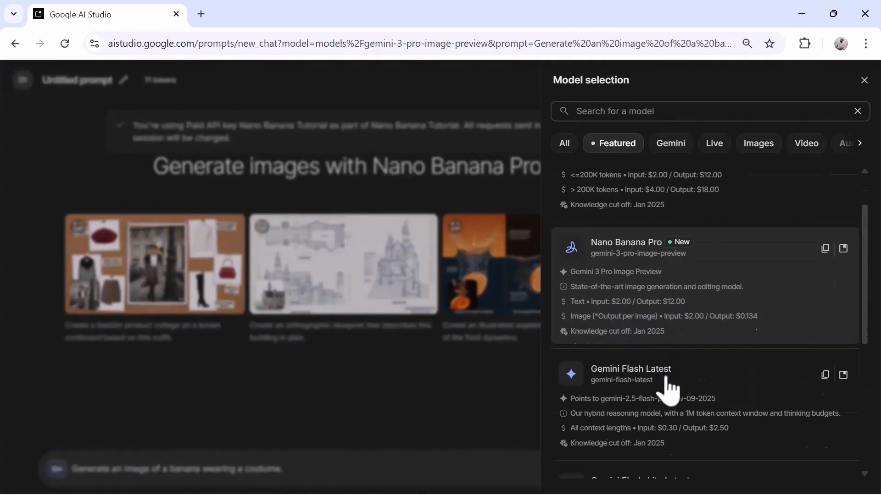
scroll(669, 388, down, 4)
scroll(676, 330, up, 3)
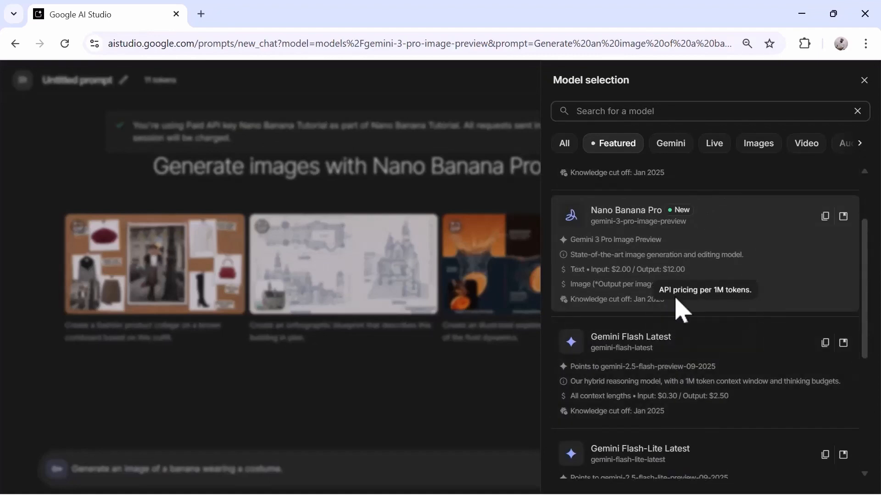
scroll(688, 334, down, 2)
scroll(684, 334, down, 2)
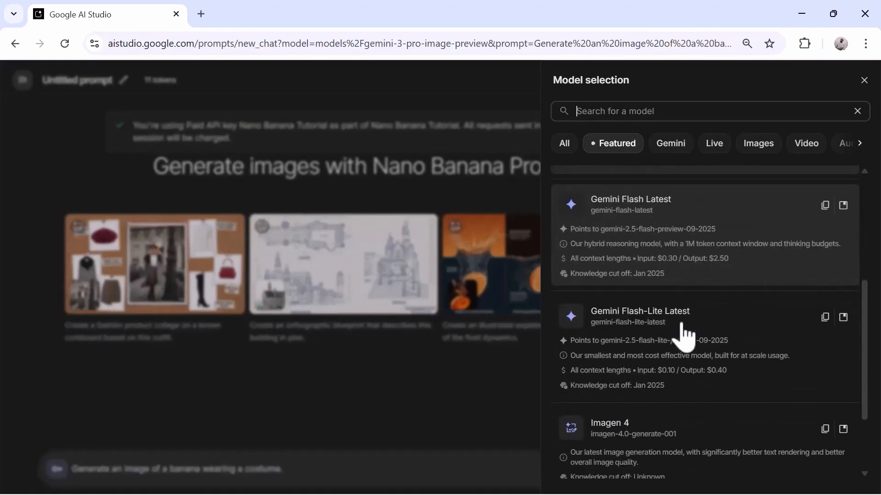
key(Escape)
Step: Look at the system instructions form with a blank new instruction, close it and view the remaining run settings
click(786, 202)
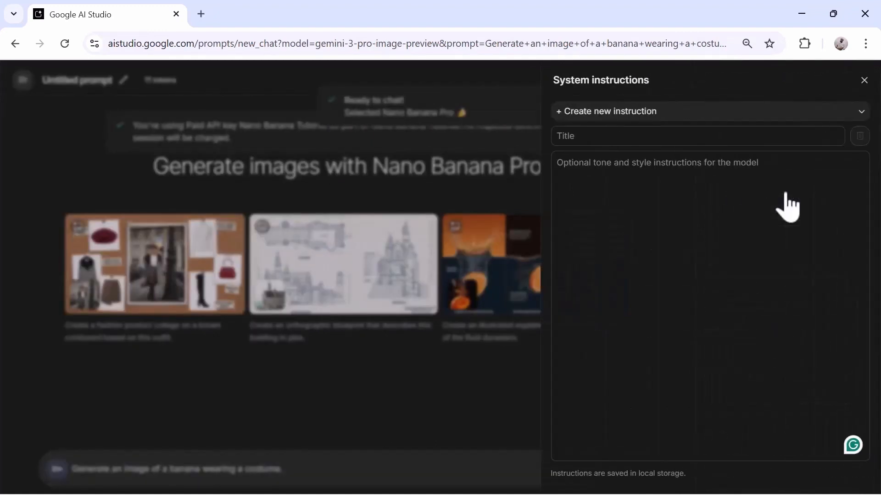
click(603, 116)
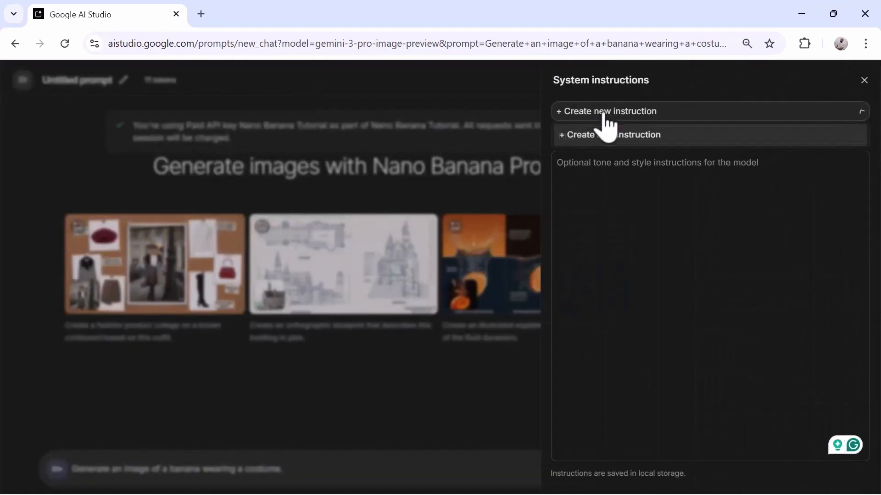
click(635, 134)
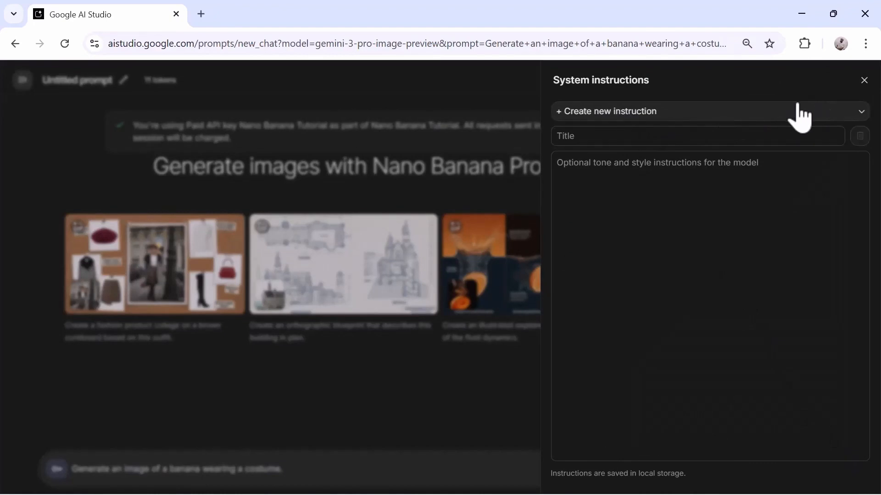
click(864, 81)
scroll(799, 340, down, 1)
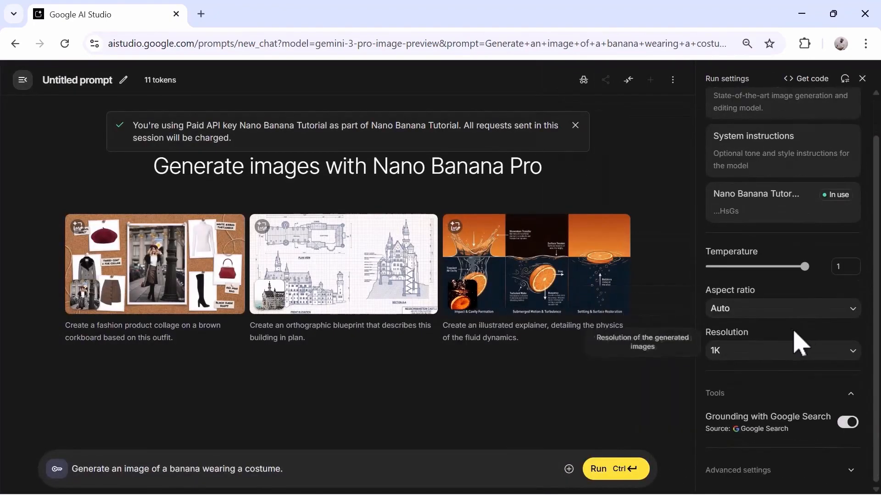
Step: Look through the aspect ratio options, the temperature setting and the resolution options in the run settings
click(780, 313)
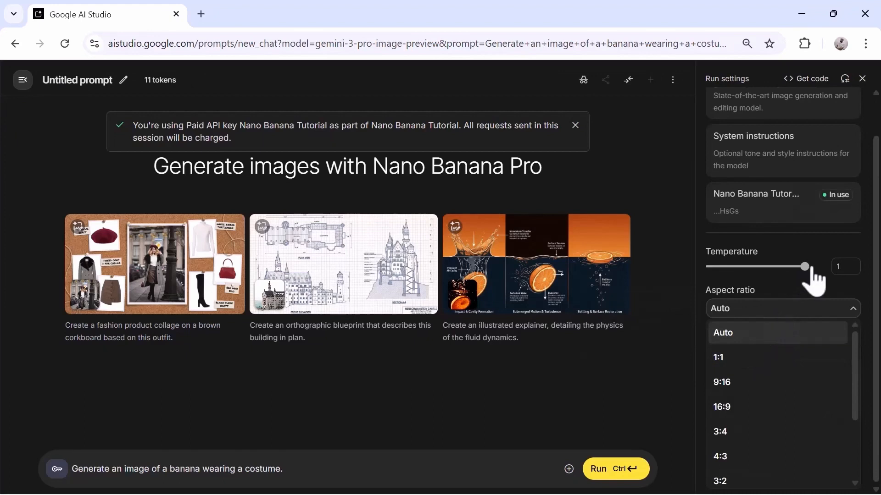
click(810, 257)
mouse_move(804, 267)
mouse_down()
mouse_move(754, 267)
mouse_move(809, 268)
mouse_up()
click(851, 356)
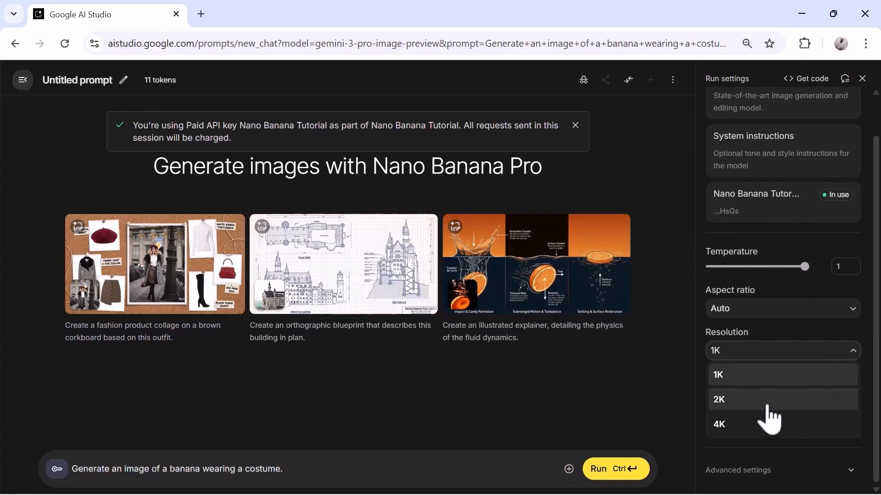
Step: Save the prompt as "Nano Banana YouTube Thumbnail" with the description "Create YouTube Thumbnail for Nano Banana Video"
click(121, 81)
click(122, 82)
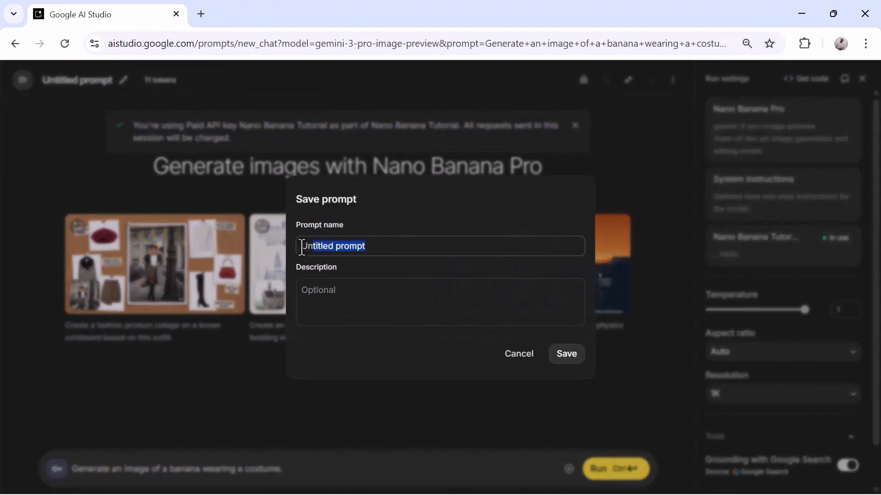
text(Nano Banana YouTube Thumbnail)
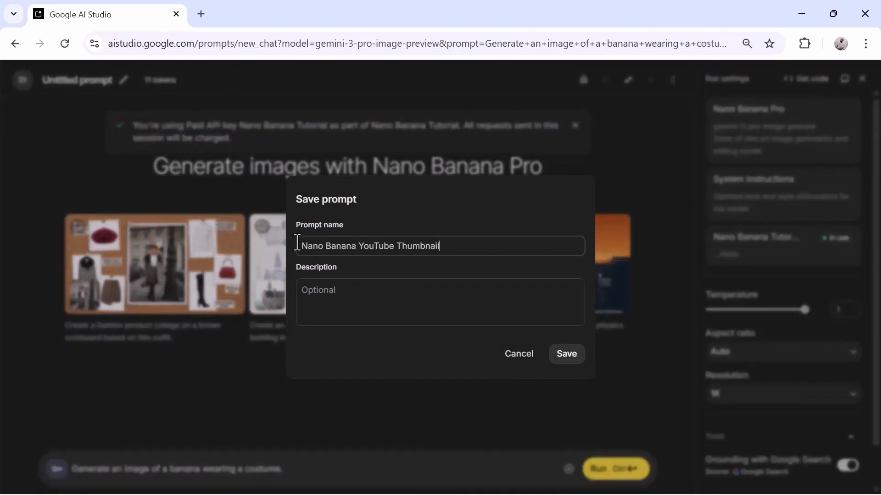
click(356, 299)
text(C)
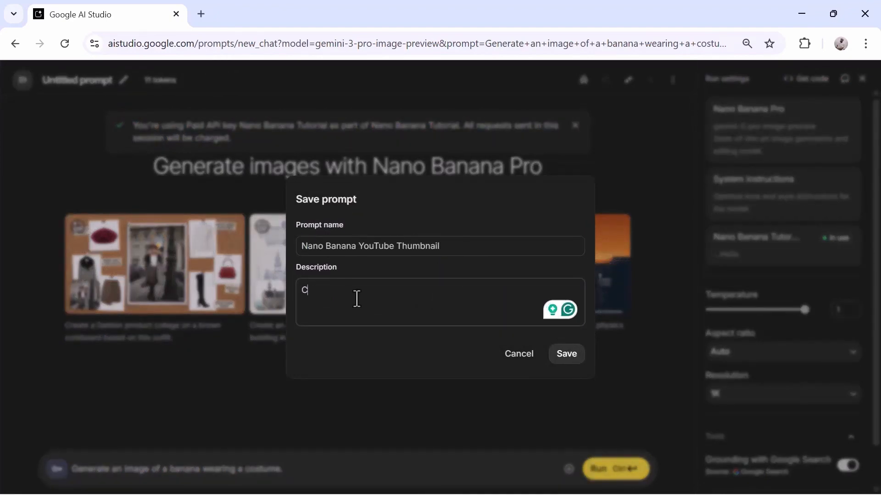
text(re)
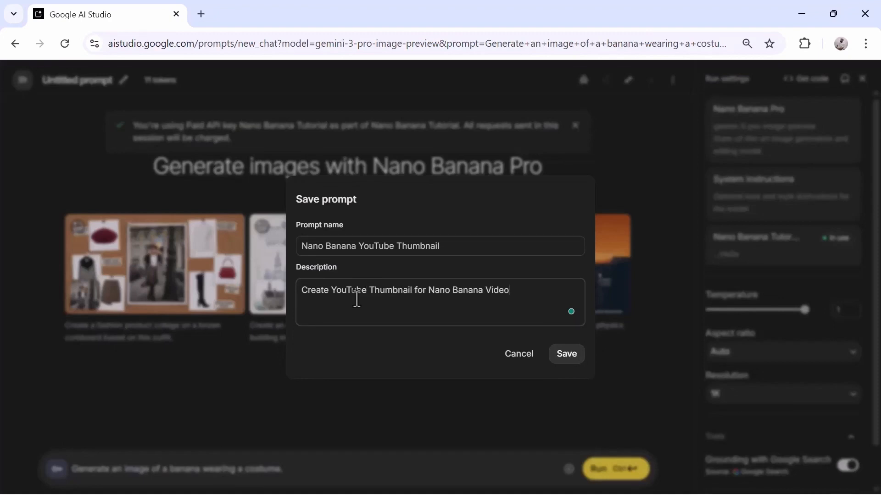
click(566, 354)
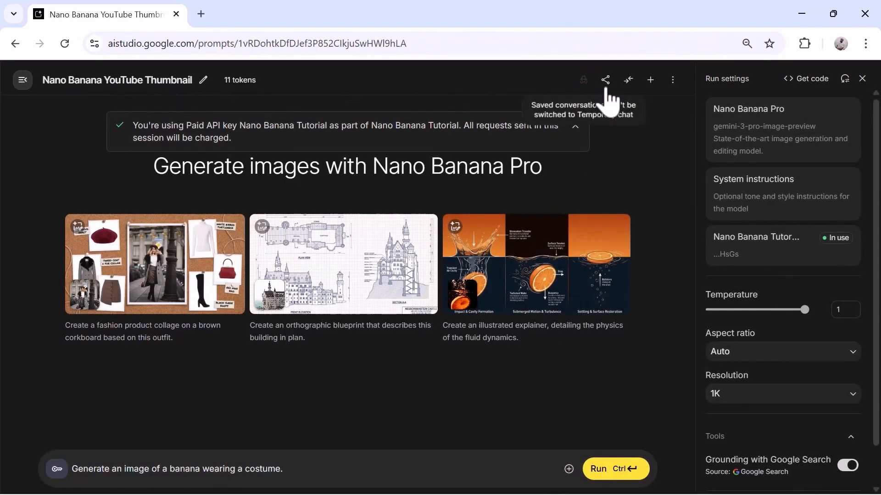
Step: Extend the banana prompt with "And I want to use this as my viral YouTube thumbnail. Consider all the qualities that make a thumbnail easy to click"
click(301, 474)
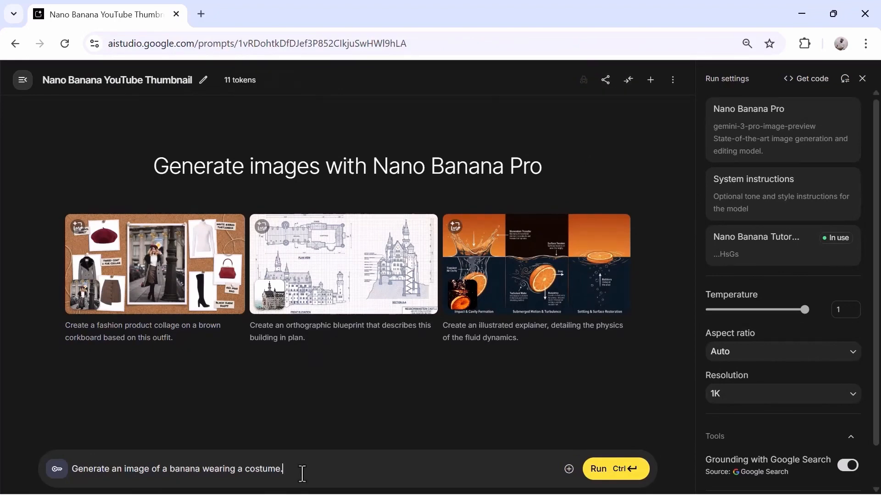
drag(297, 473, 81, 472)
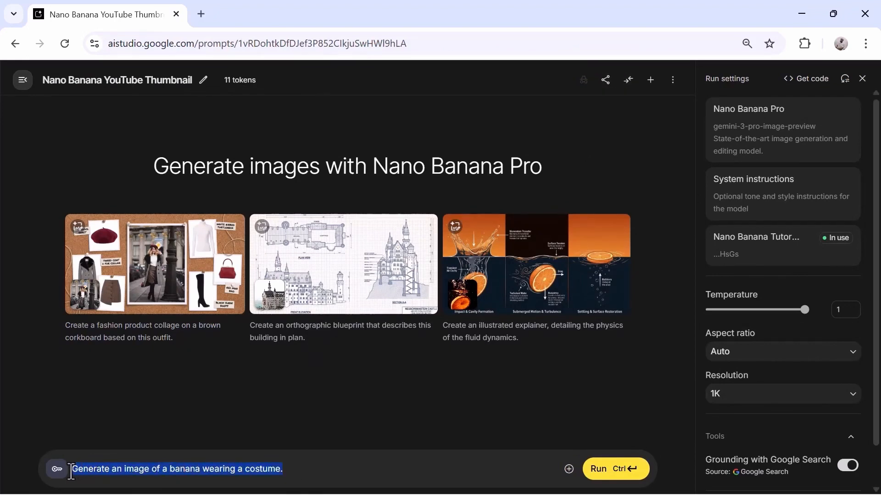
click(316, 470)
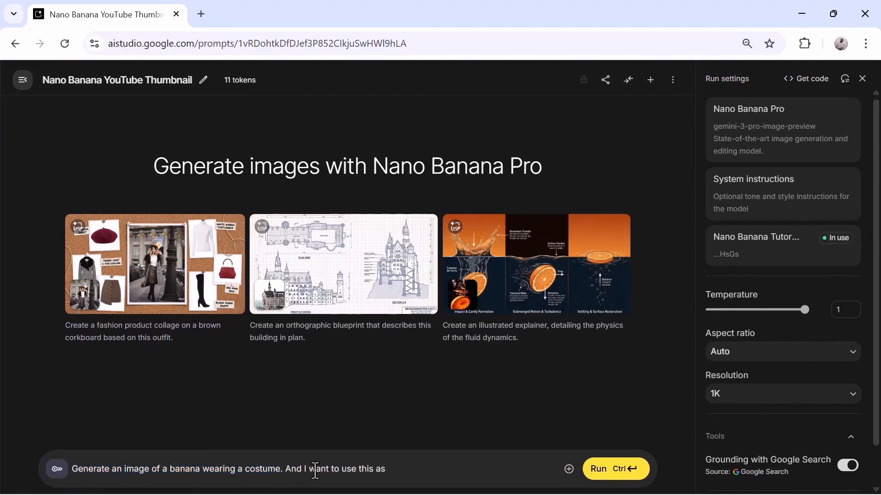
text(And I want to use this as my viral YouTube thumbnail.)
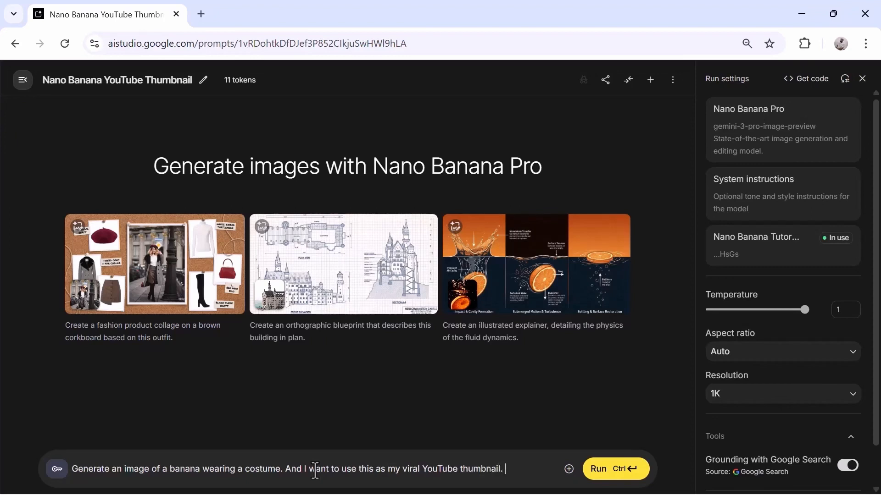
text( Consider all the qualities that make a thumbnail easy to click)
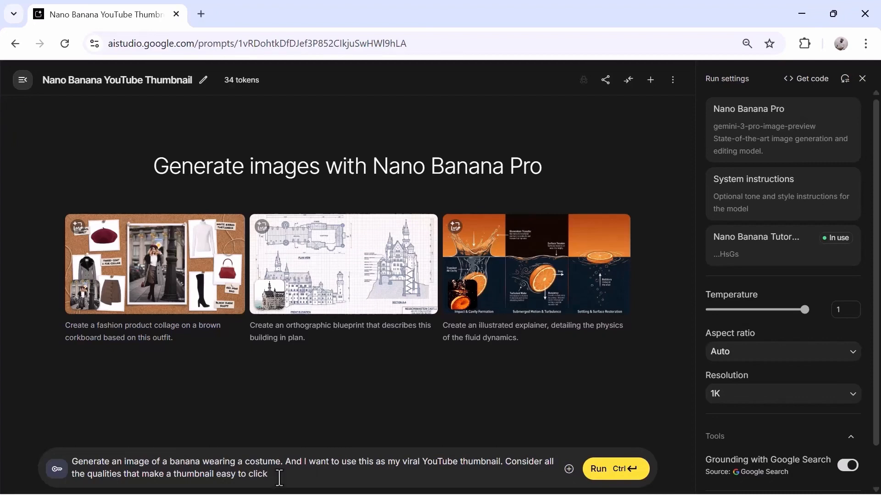
Step: Highlight the prompt text and select the Nano Banana Tutorial project's paid API key for this session
drag(279, 477, 71, 466)
click(67, 467)
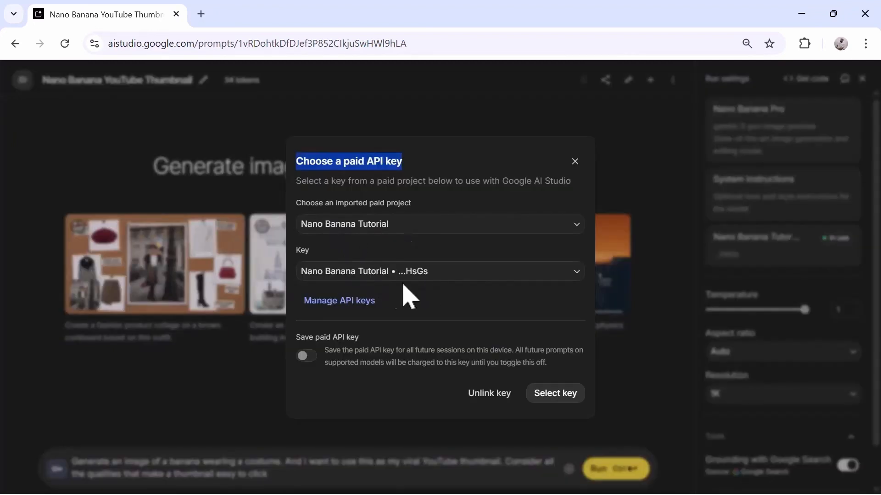
click(557, 396)
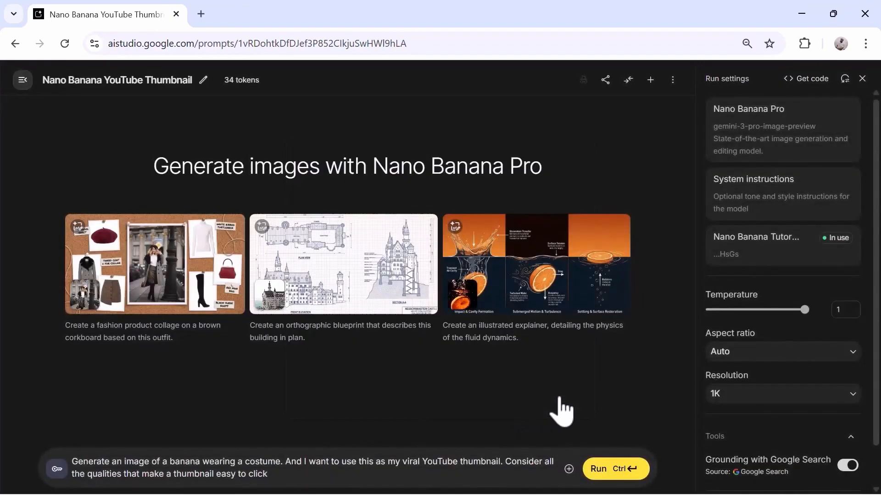
Step: Keep the image resolution at 1K and run the banana thumbnail prompt
click(765, 392)
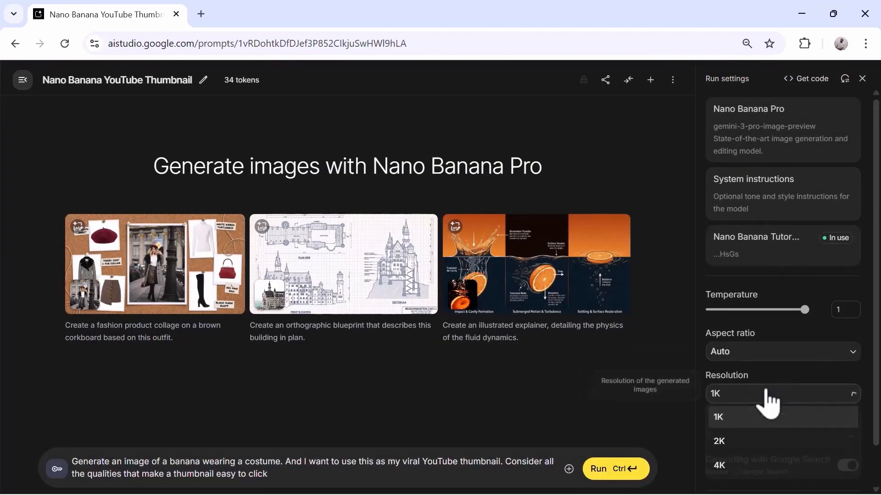
click(738, 425)
click(616, 468)
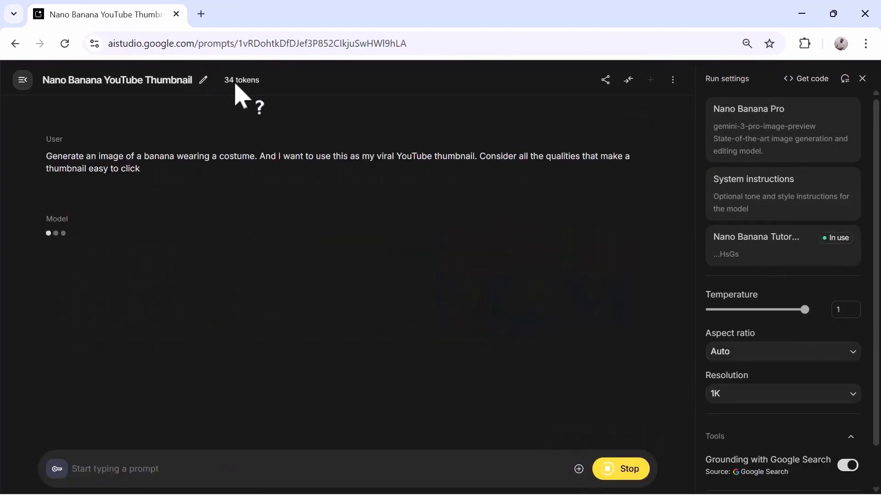
Step: Check the prompt's token usage and cost estimate, and view the generated thumbnail enlarged
mouse_move(236, 85)
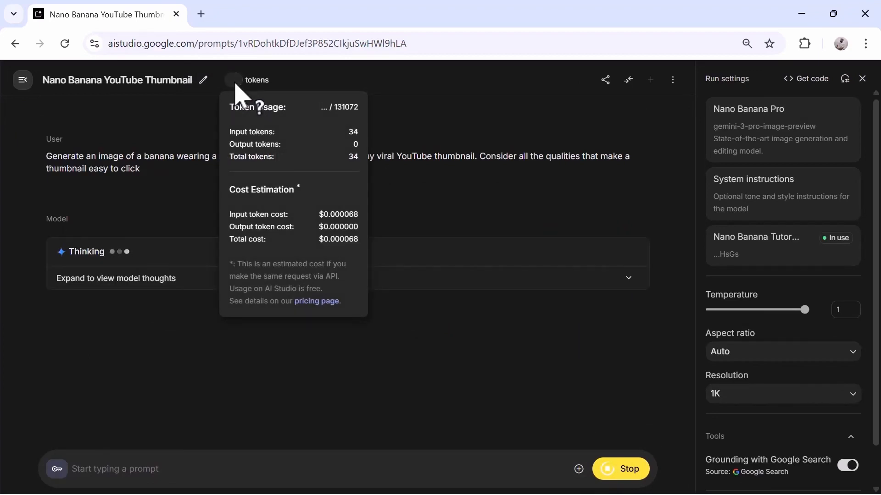
click(201, 363)
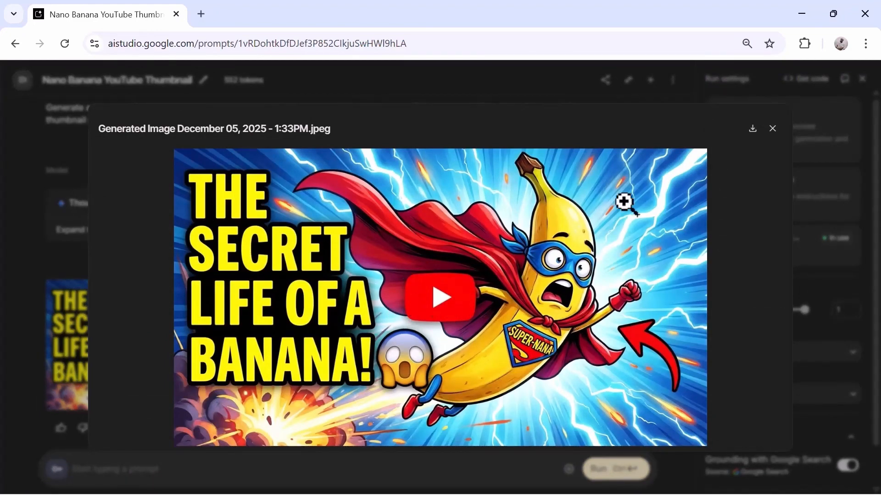
click(773, 129)
Step: Run the follow-up prompt "Change the text to Nano Banana Pro Tutorial and remove the YouTube play button"
click(150, 466)
text(Change the text to Nano Banana Pro Tutorial and remove the YouTube play button)
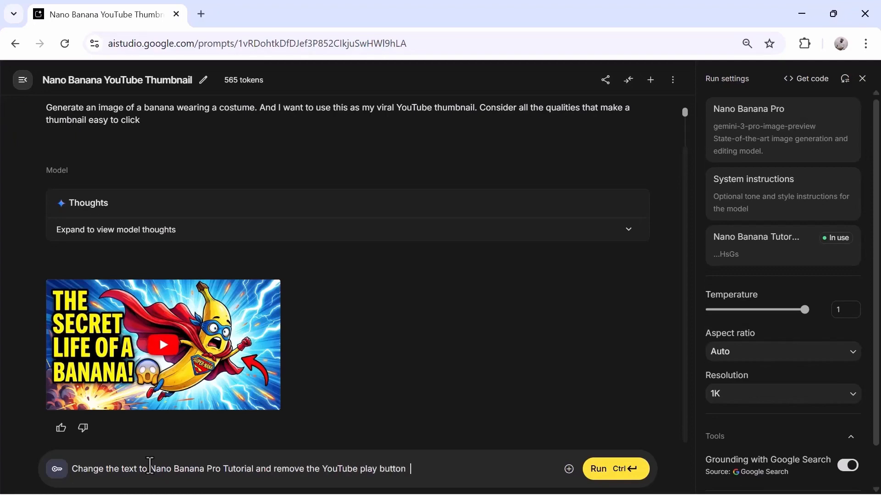
click(598, 470)
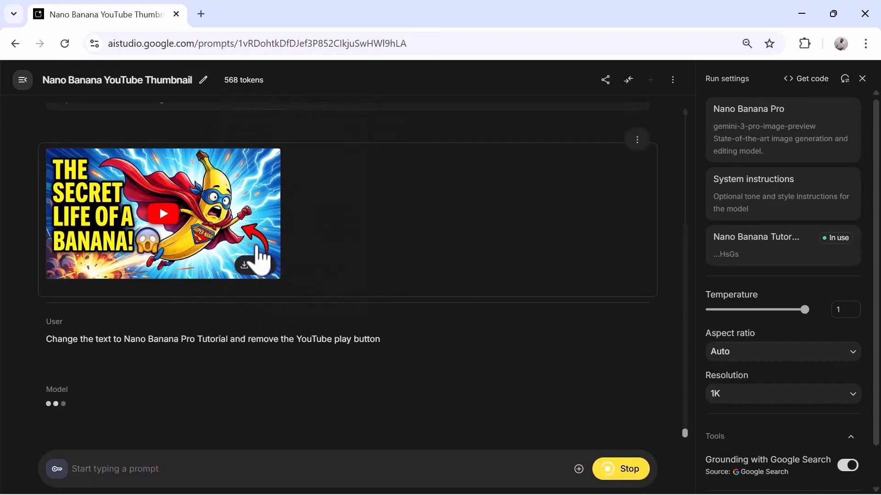
Step: Enlarge the revised thumbnail, download it and open the downloaded JPEG in a maximized image viewer
click(206, 303)
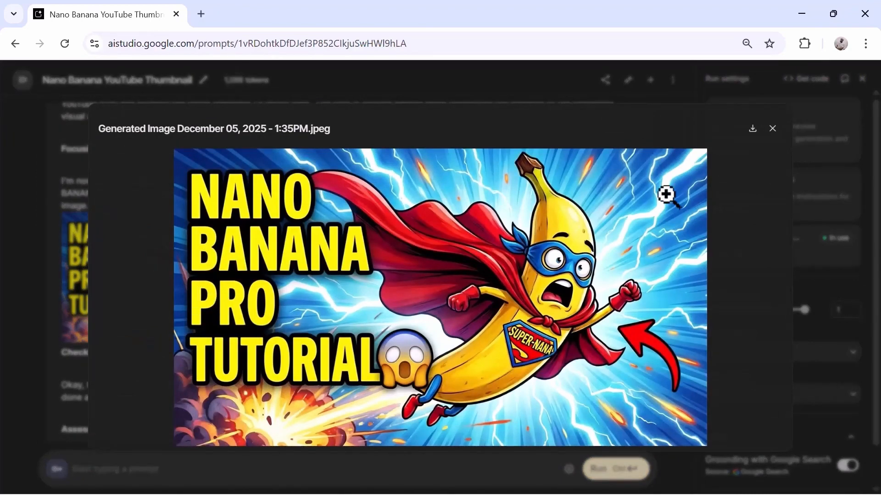
click(753, 131)
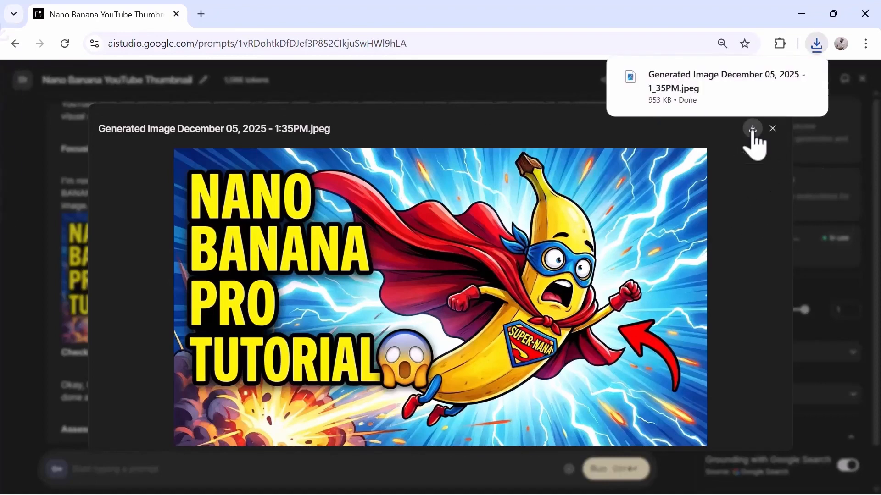
click(718, 110)
click(717, 113)
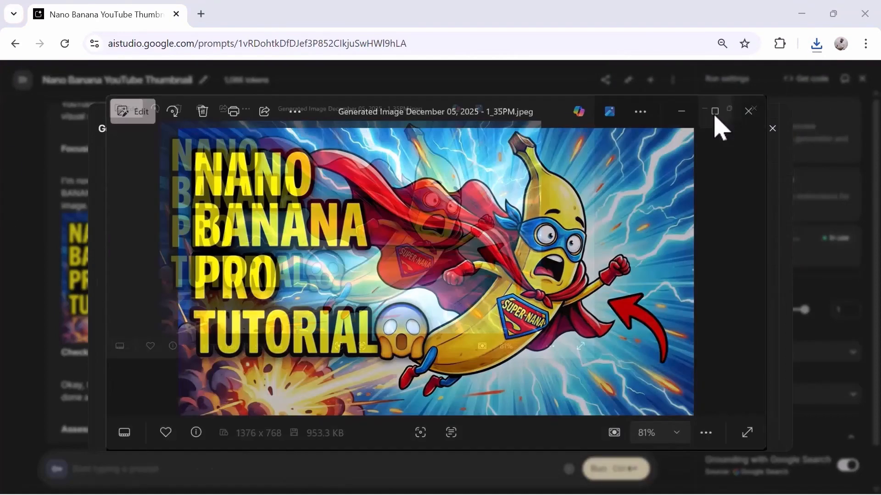
mouse_move(734, 479)
mouse_down()
mouse_move(748, 479)
mouse_move(730, 479)
mouse_up()
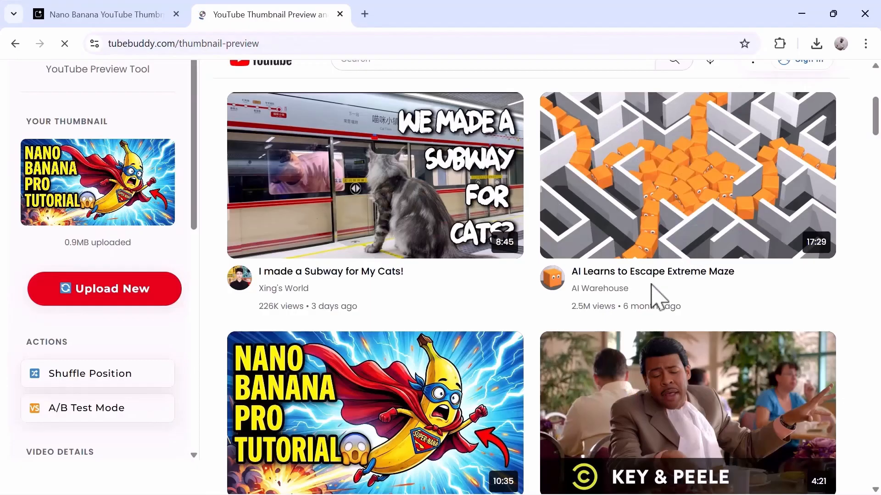
Step: Examine the uploaded thumbnail among other videos in TubeBuddy's YouTube thumbnail preview
scroll(656, 297, down, 3)
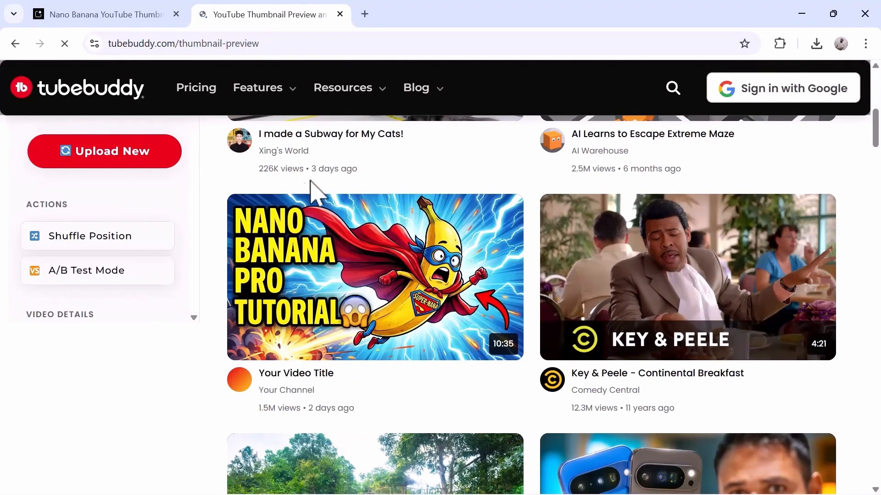
scroll(399, 328, down, 1)
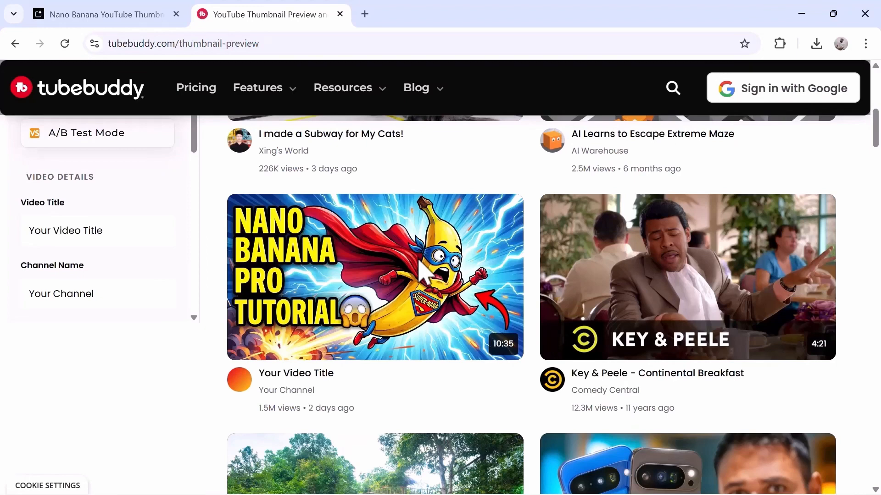
Step: Switch back to Google AI Studio, view the final "Nano Banana Pro Tutorial" thumbnail enlarged again and close it
click(119, 15)
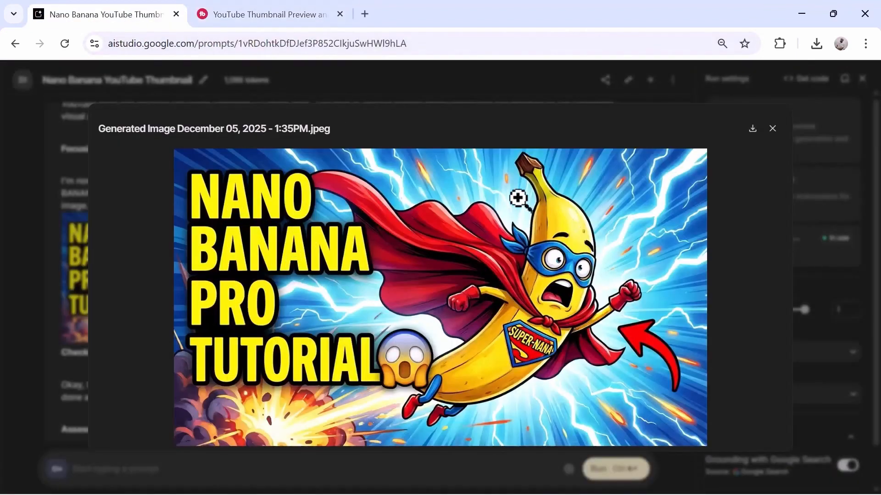
click(772, 130)
scroll(179, 452, down, 4)
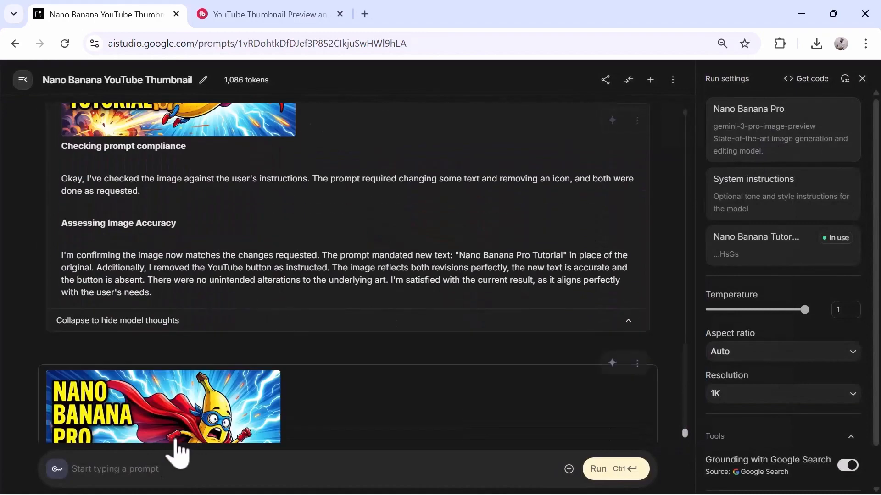
scroll(179, 452, down, 3)
click(207, 353)
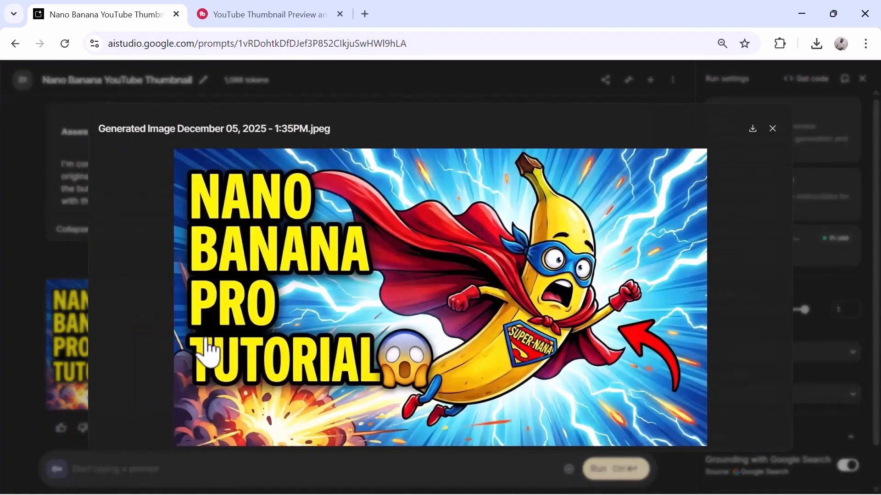
click(772, 129)
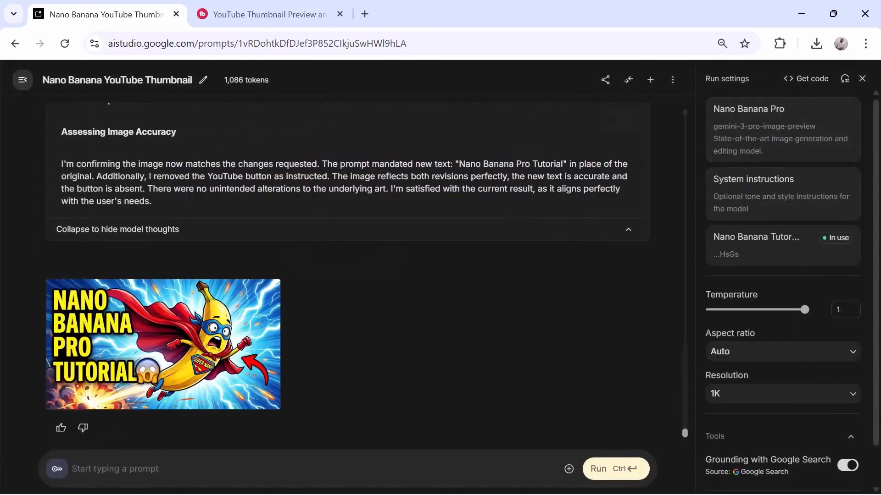